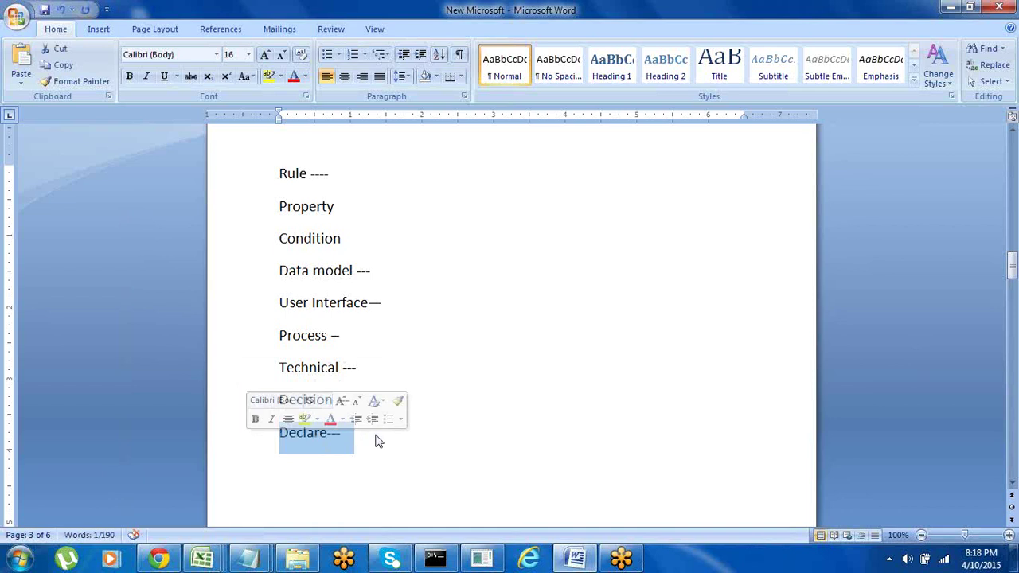
Add an 'Integrations---' line below Declare--- in the Word notes
click(359, 436)
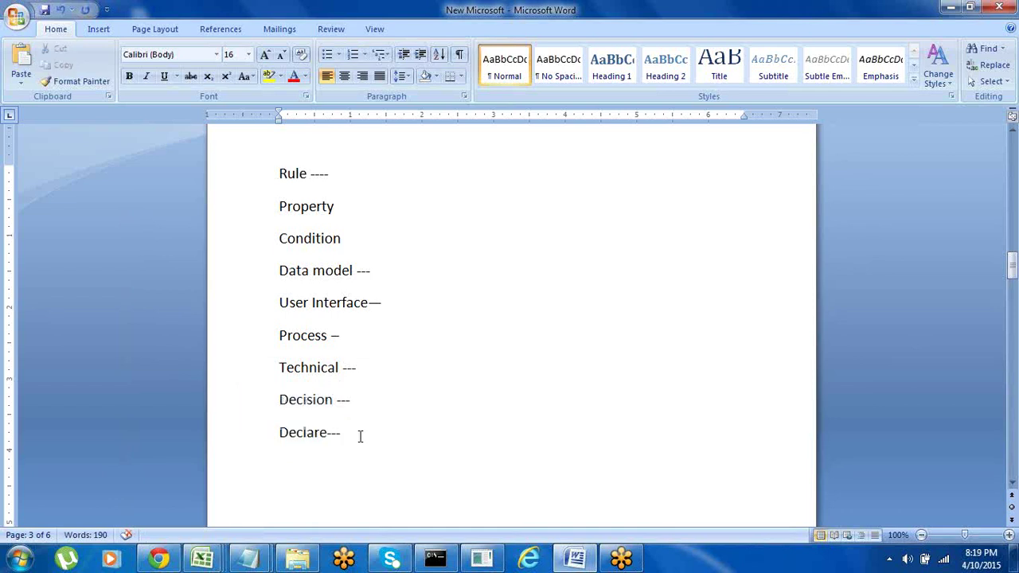
key(Return)
text(O)
key(BackSpace)
text(INteg)
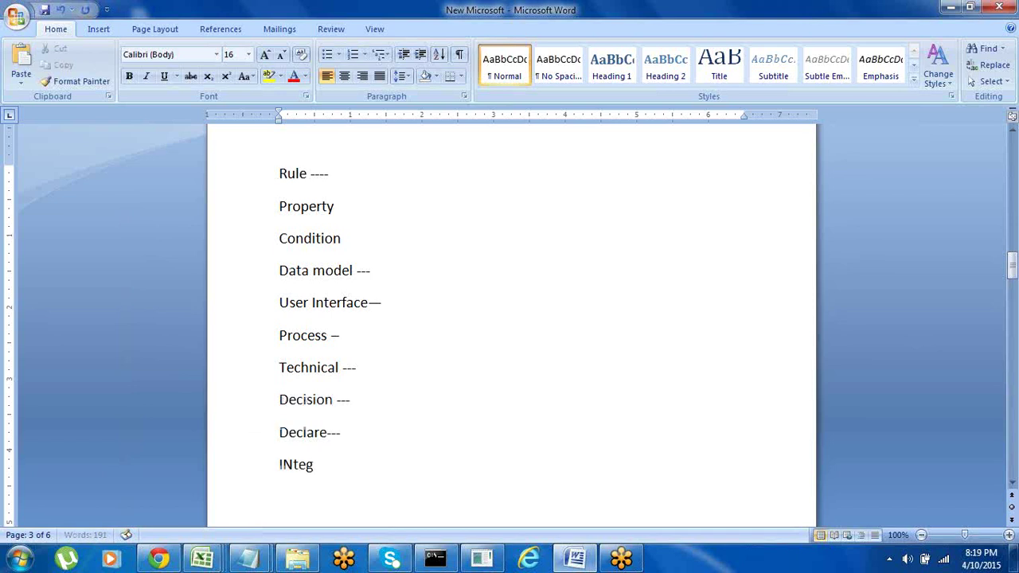
text(rations---)
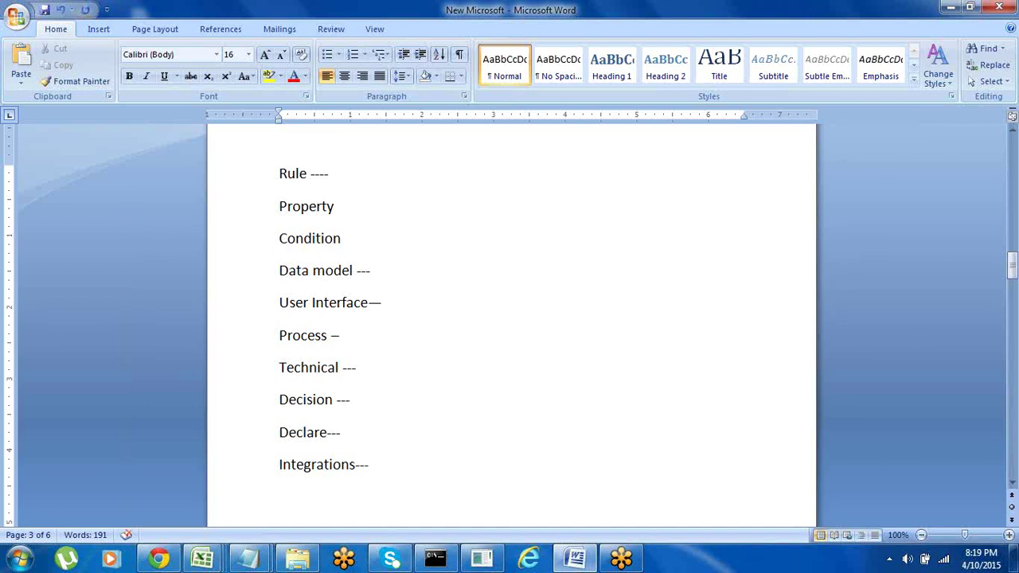
key(Return)
Add a 'Work space' line below Integrations---
drag(279, 170, 415, 465)
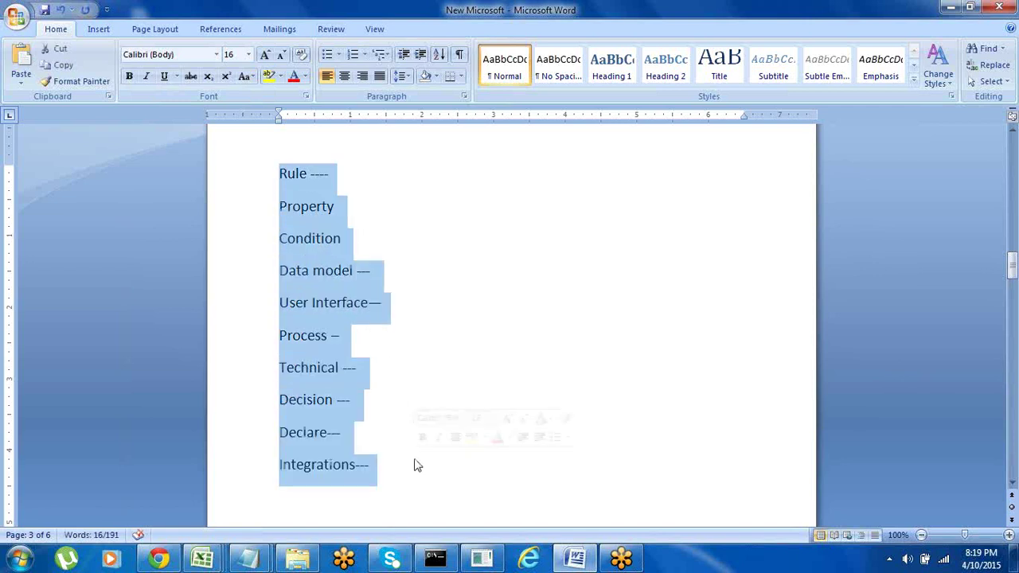
key(Down)
key(Down)
key(Down)
key(Down)
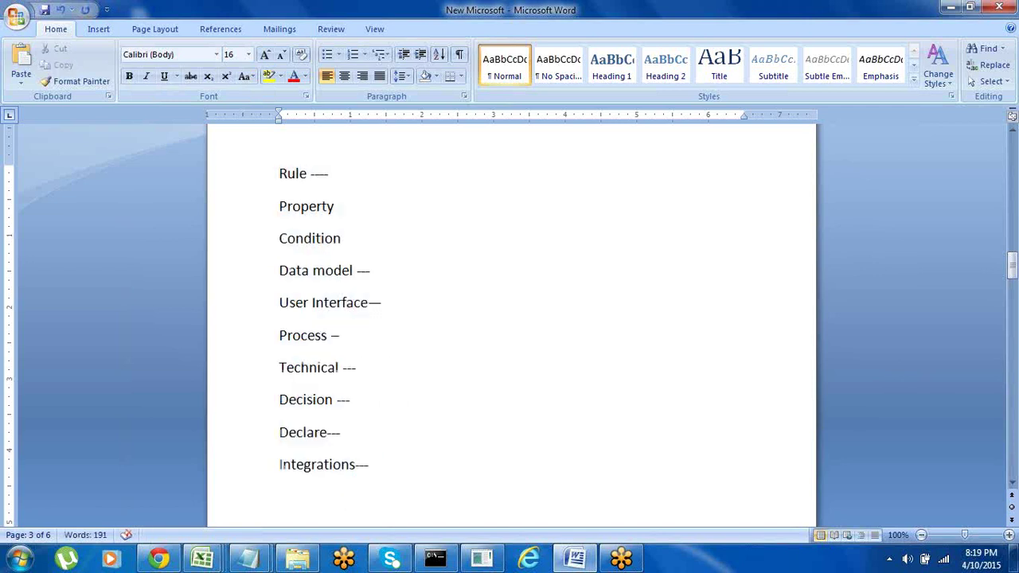
key(Down)
key(Down)
key(shift+Up)
key(shift+Up)
key(shift+Up)
key(shift+Up)
key(shift+Up)
key(shift+Up)
key(shift+Up)
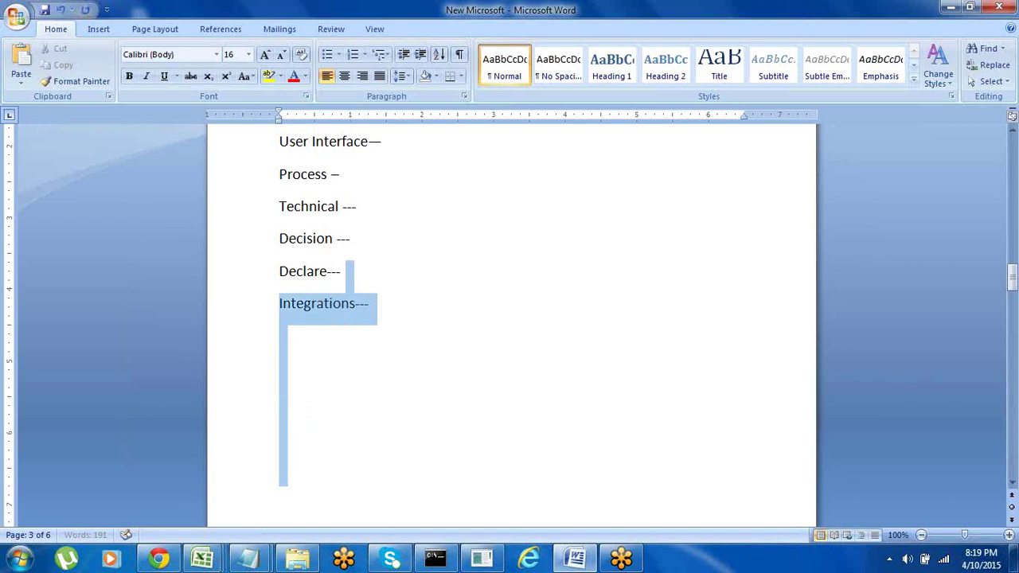
key(shift+Down)
key(shift+Down)
key(shift+Down)
key(shift+Down)
key(shift+Down)
key(shift+Down)
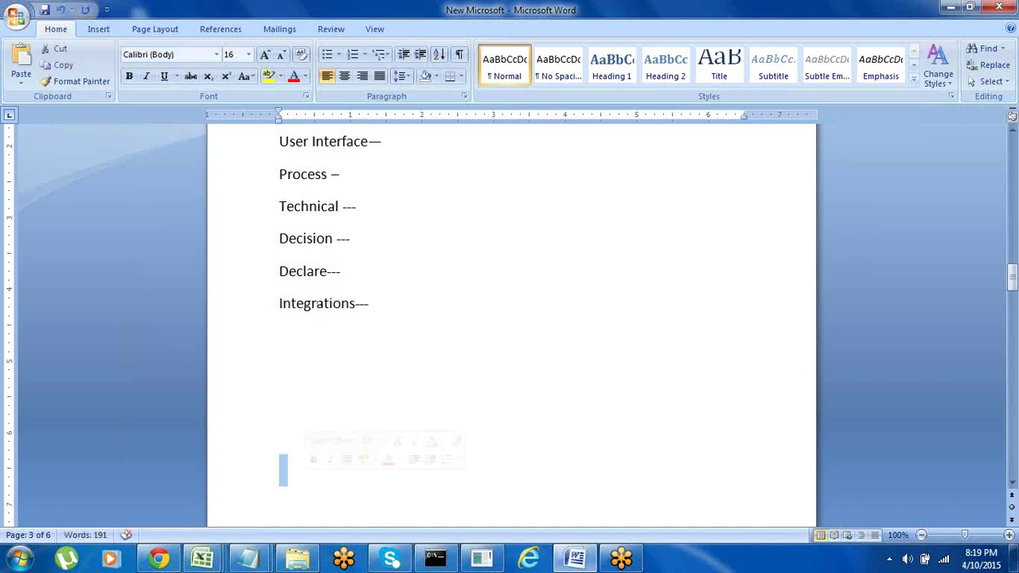
click(292, 348)
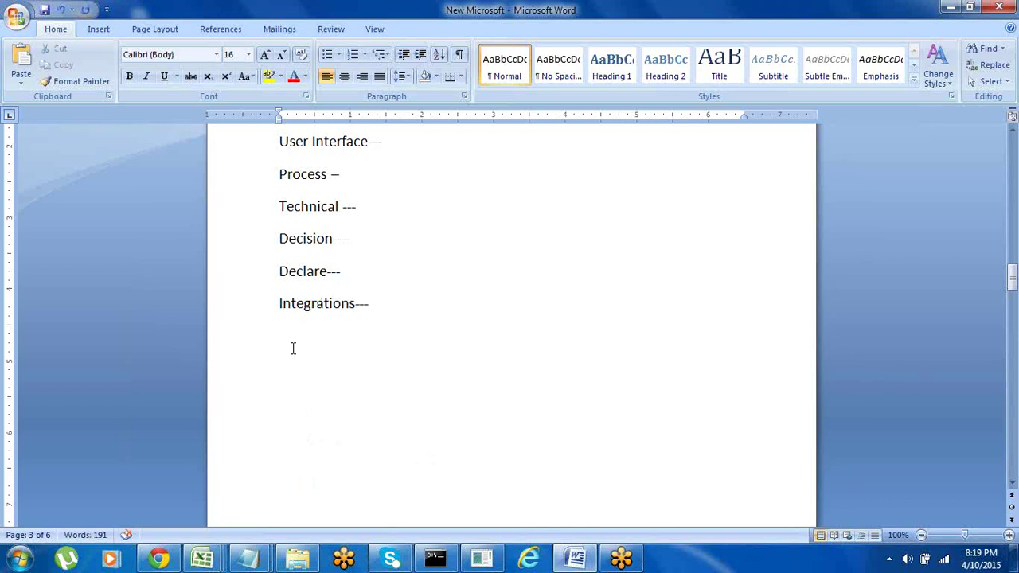
text(Work s)
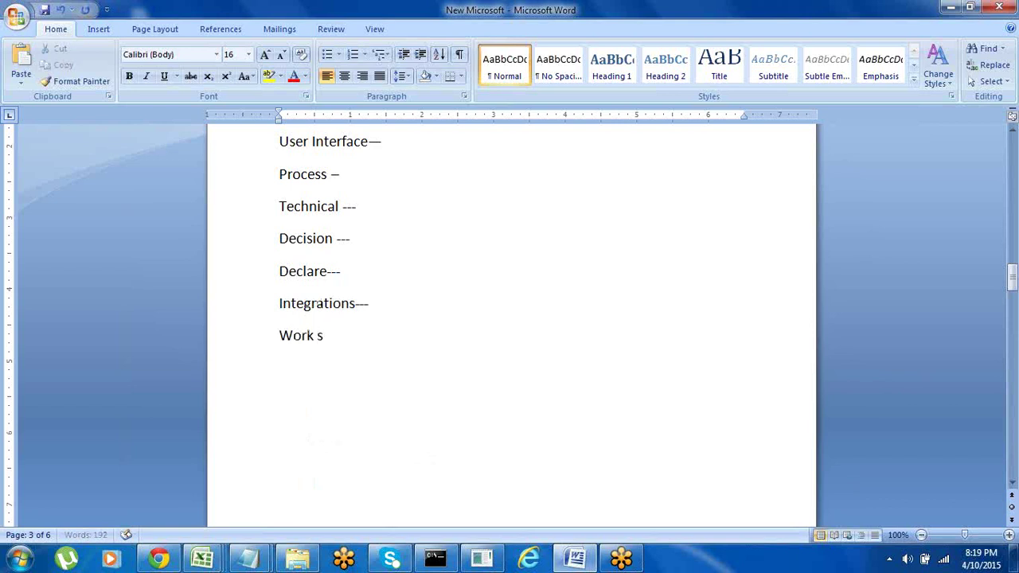
text(pace\)
key(BackSpace)
key(Return)
Add 'Org Set up' on the next line and minimize Word to show the desktop
key(BackSpace)
text(Org)
key(BackSpace)
key(BackSpace)
key(BackSpace)
key(Return)
text(Org Set up)
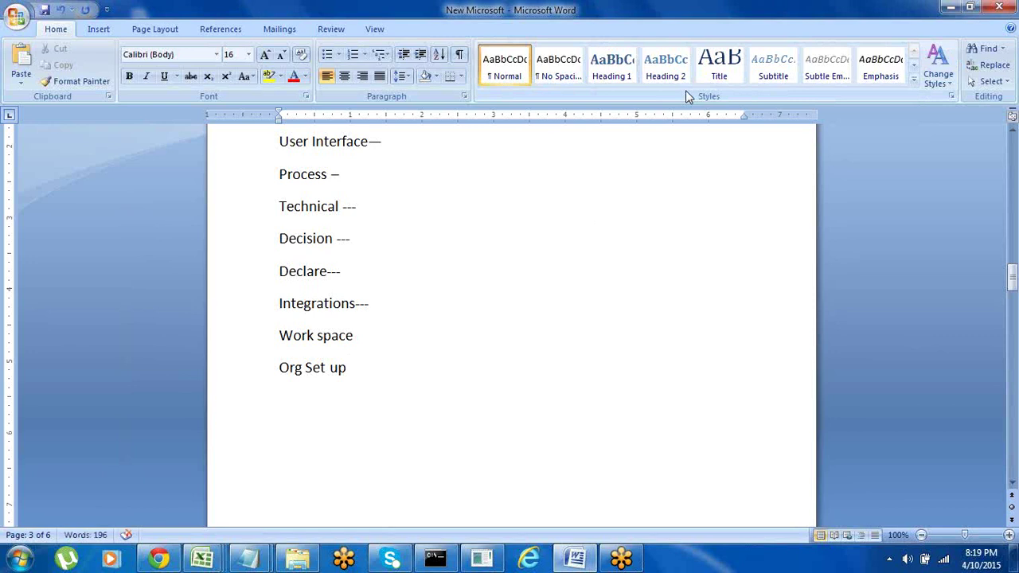
click(948, 8)
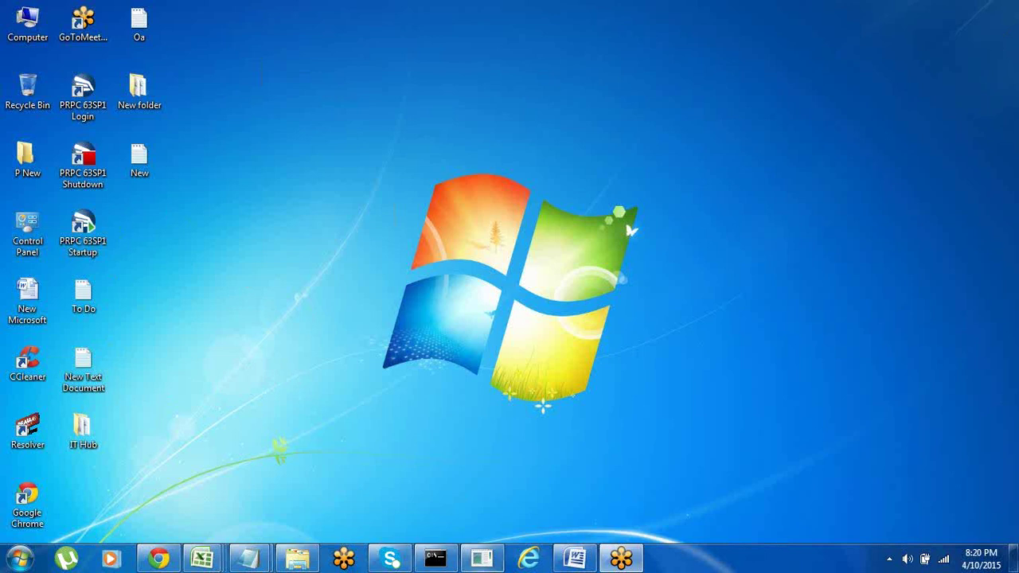
Restore Word and add 'External ---' and 'Intranet ----' on separate lines
click(574, 557)
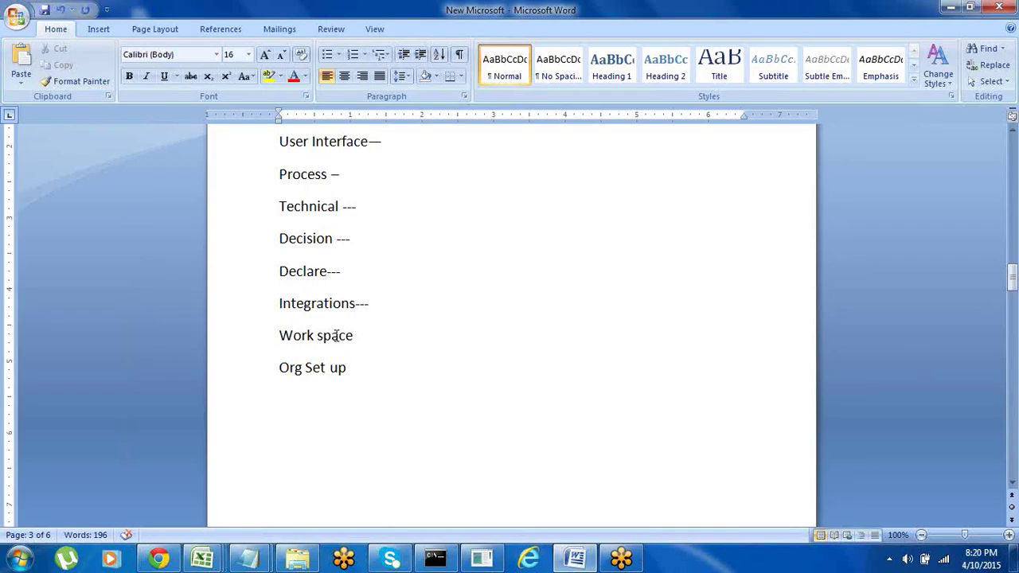
key(Return)
text(Ex)
text(terna)
text(l ---)
text( Ins)
key(BackSpace)
key(BackSpace)
text(ntranet)
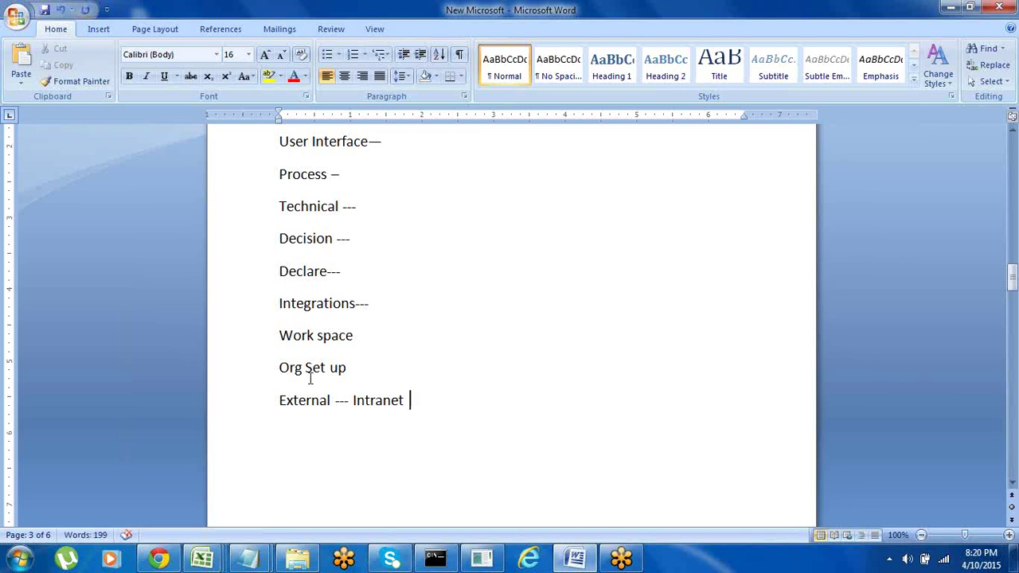
click(351, 400)
key(Return)
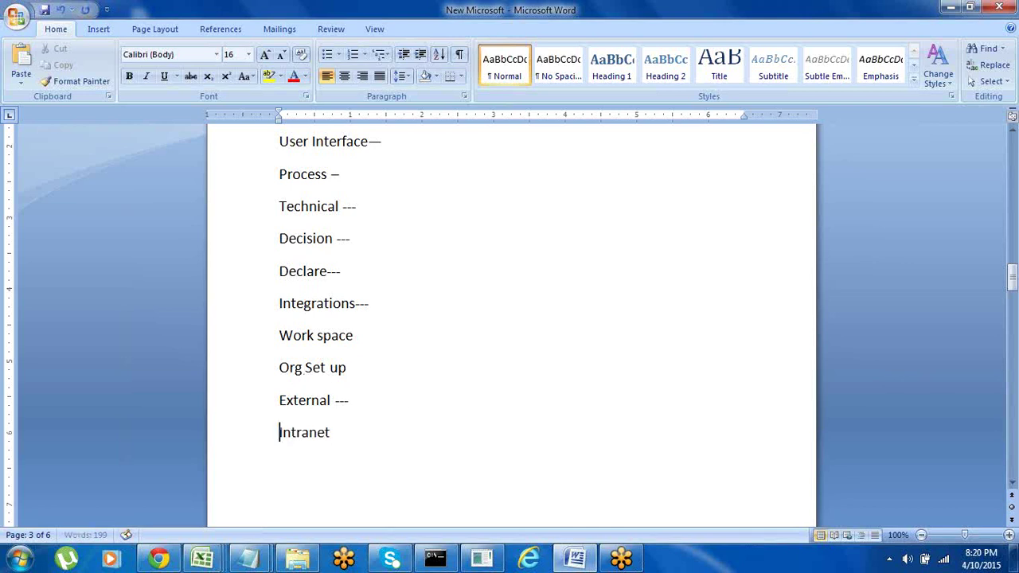
click(343, 432)
text(----)
Complete the line as 'Intranet ---- Tomcat---' and minimize Word
double_click(291, 432)
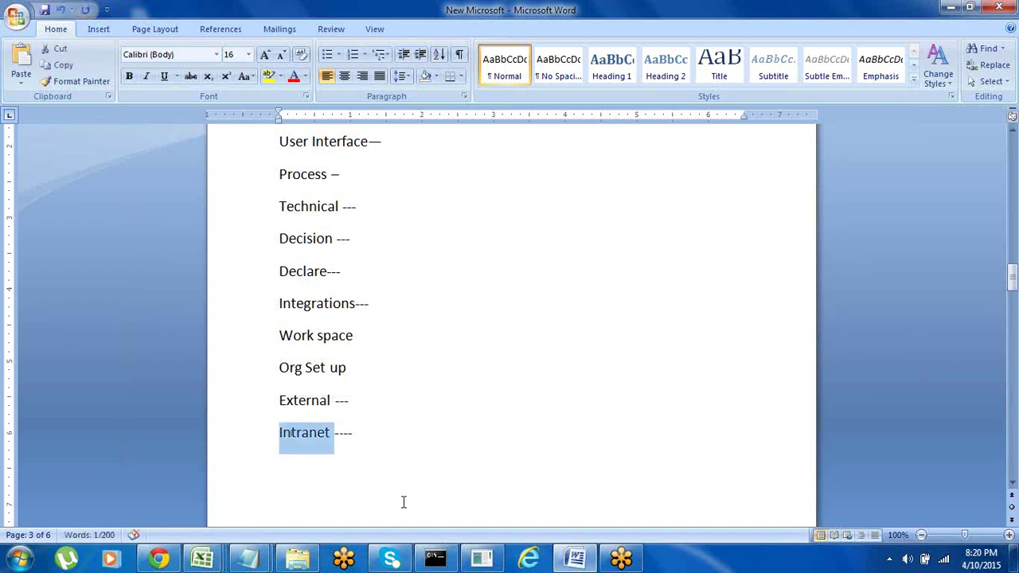
click(363, 430)
text(Tom)
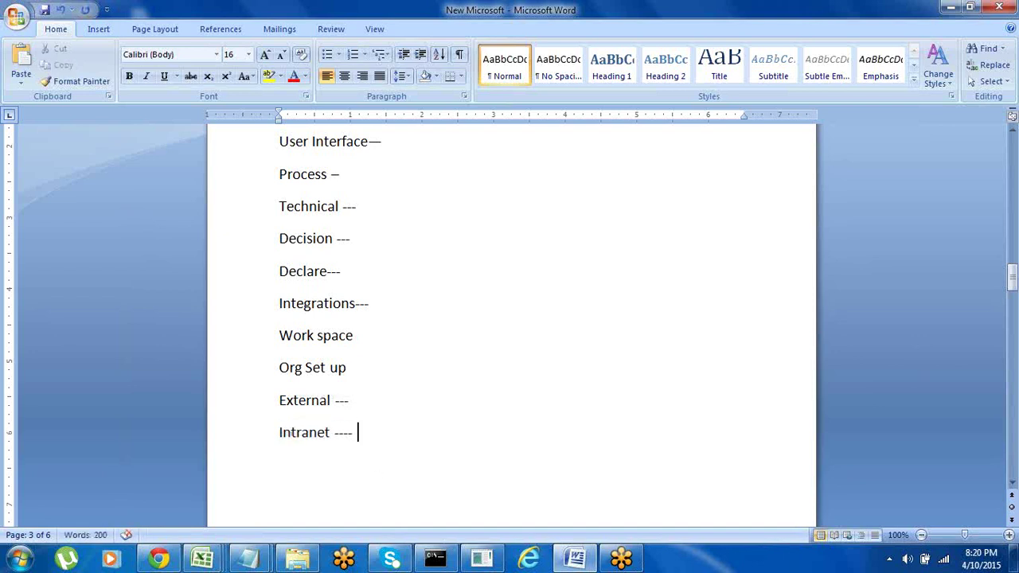
text(act)
key(BackSpace)
key(BackSpace)
key(BackSpace)
text(cat---)
click(949, 7)
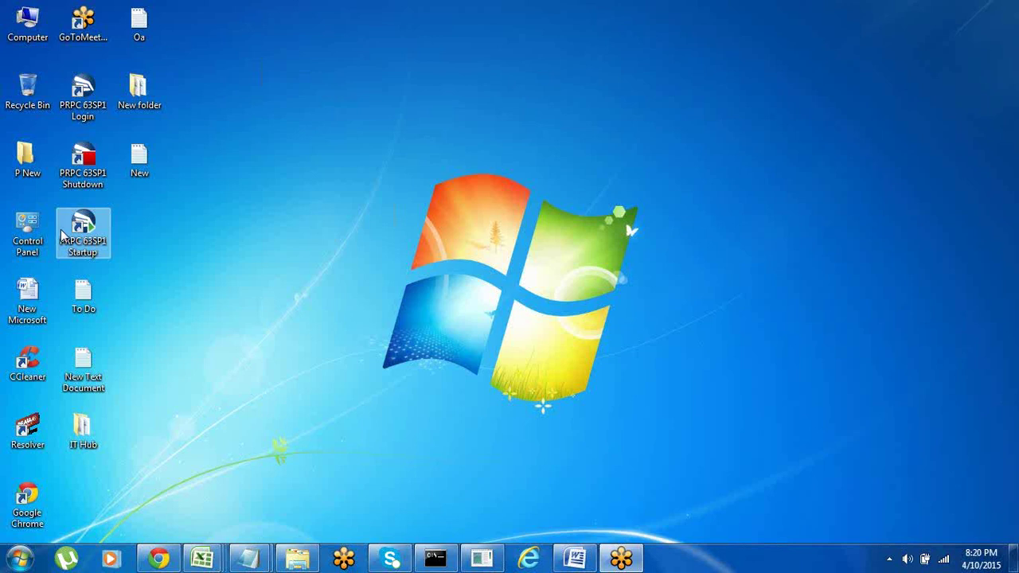
Check and minimize the server console, then launch the PRPC 63SP1 Login shortcut
click(482, 558)
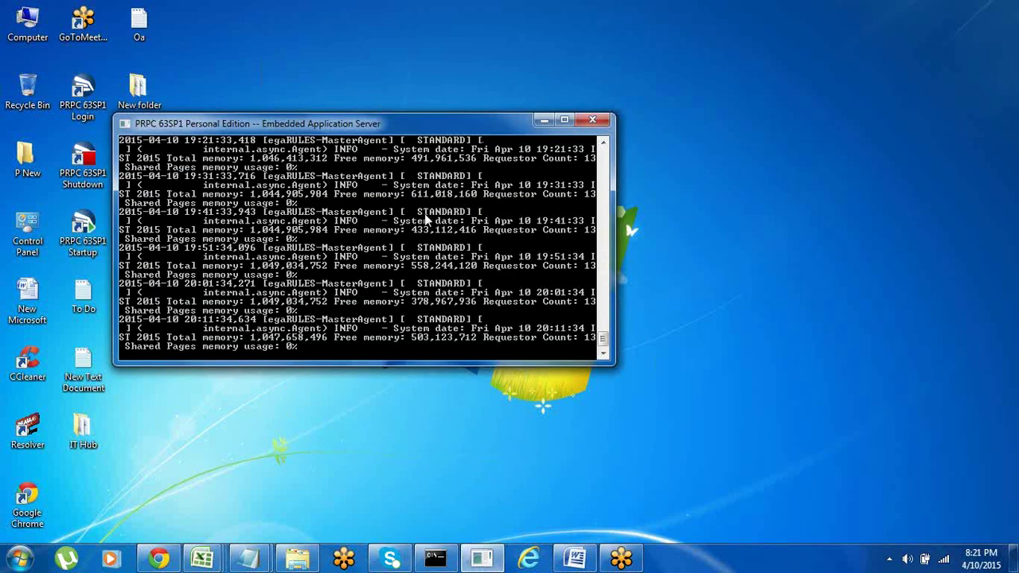
click(544, 120)
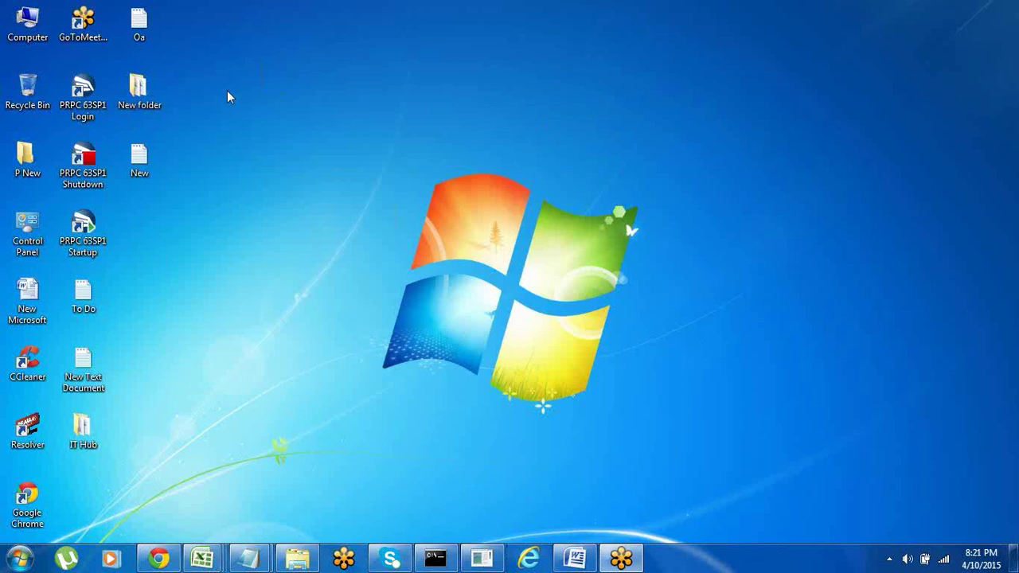
double_click(86, 107)
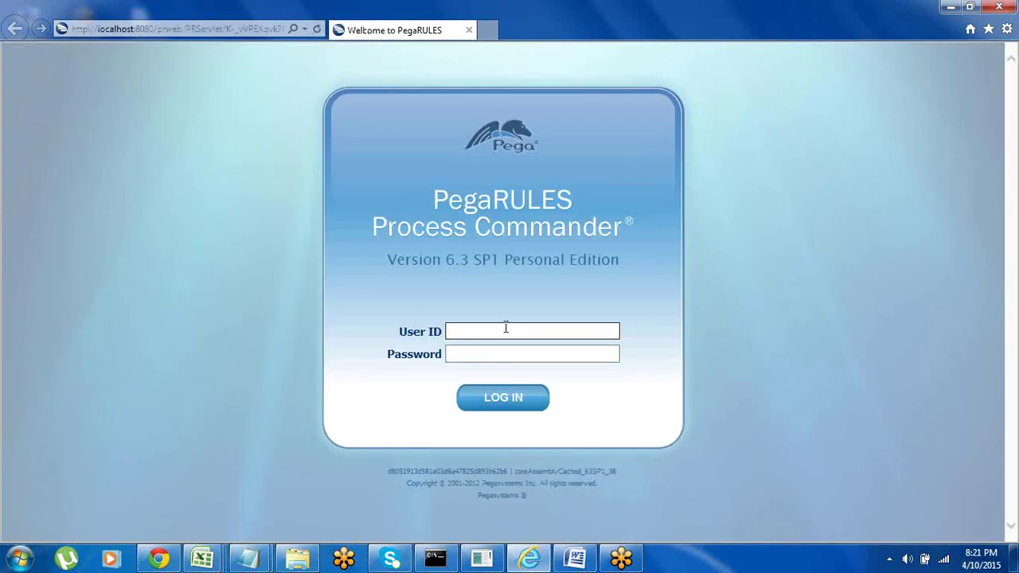
click(574, 559)
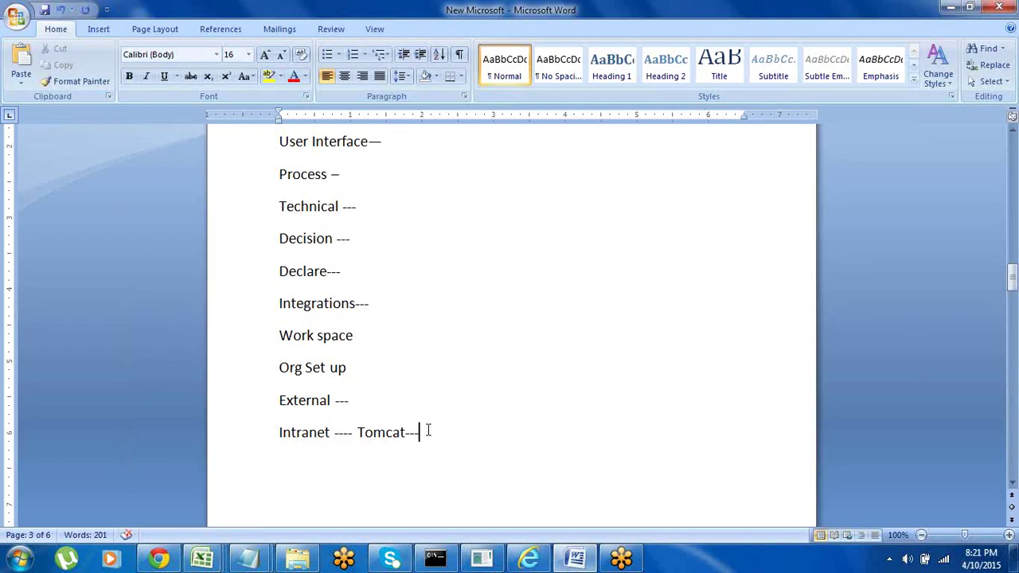
key(Return)
key(Return)
key(Return)
key(Return)
key(Return)
key(Return)
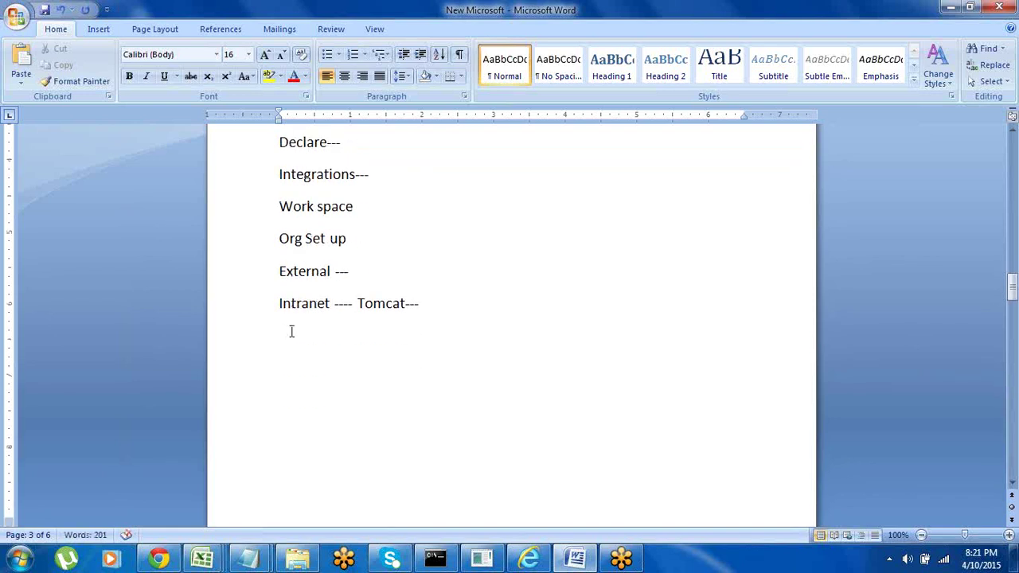
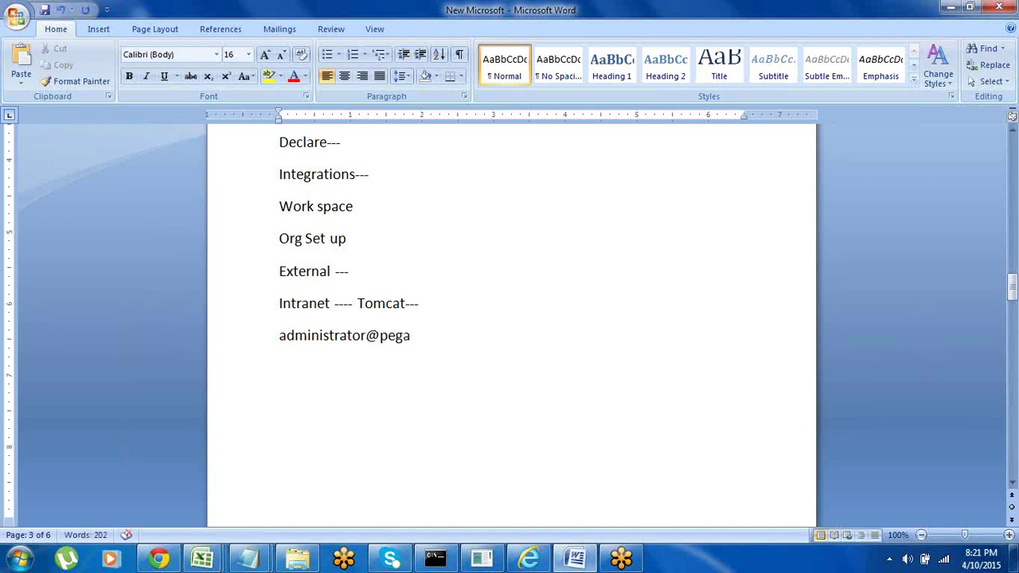
key(Return)
text(inst)
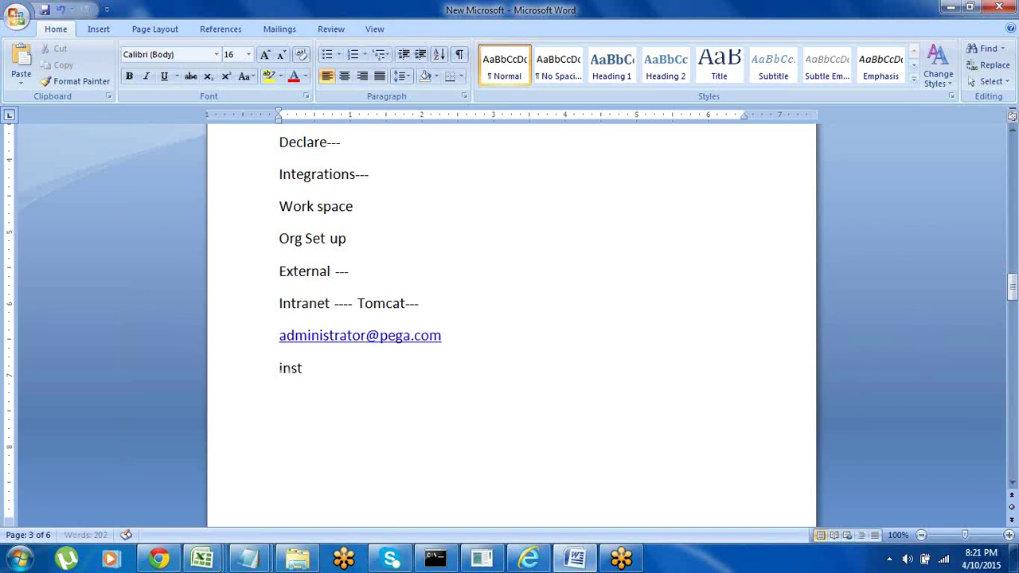
text(all)
key(Return)
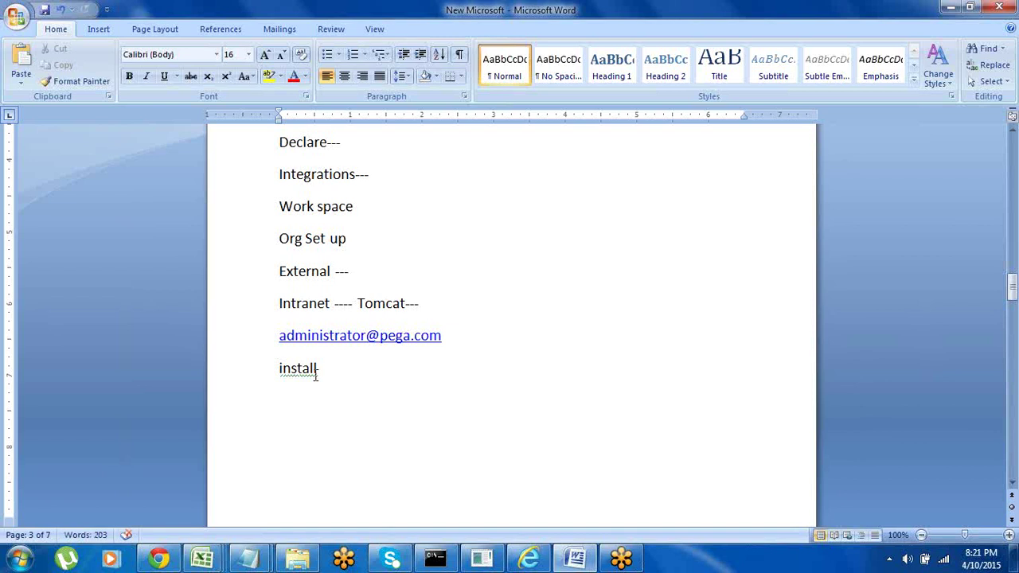
click(231, 348)
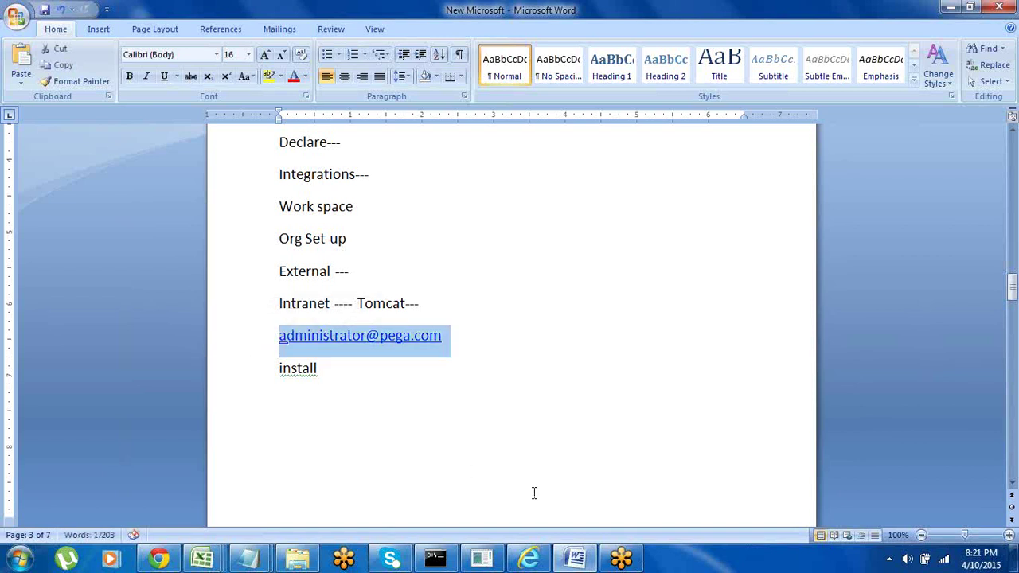
click(528, 558)
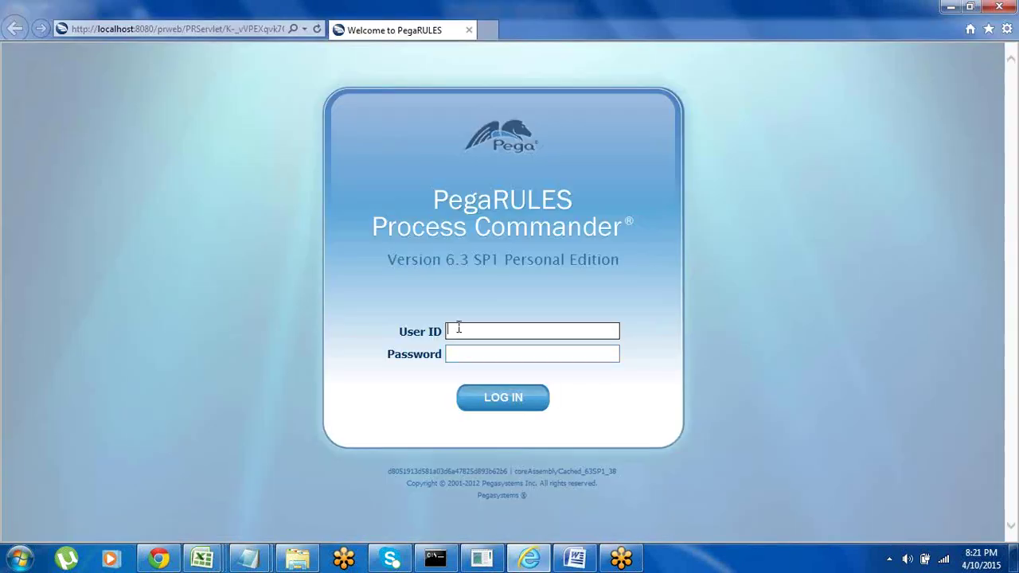
Log in as administrator using the saved autocomplete credentials, then switch back to Word
text(ad)
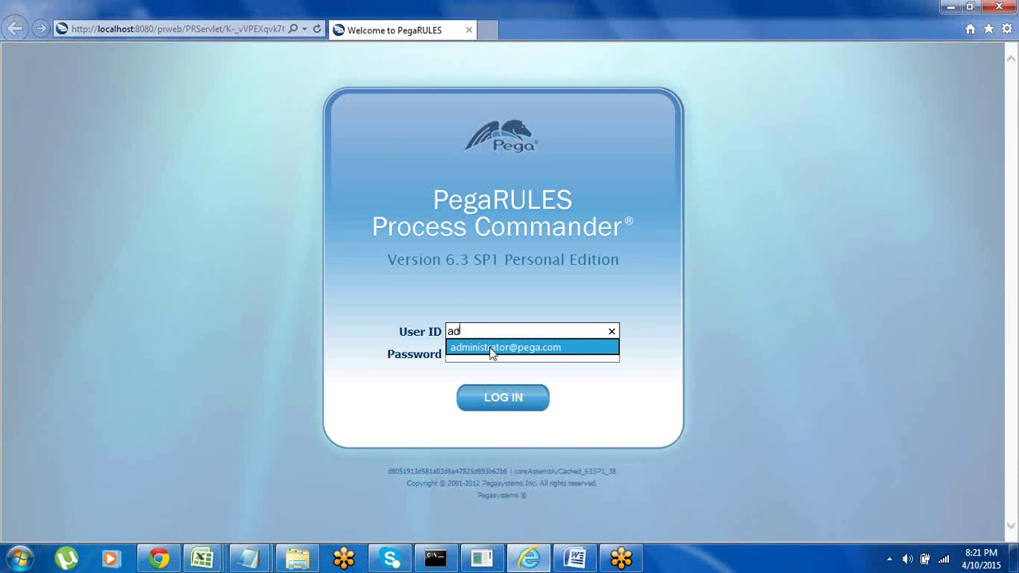
click(491, 347)
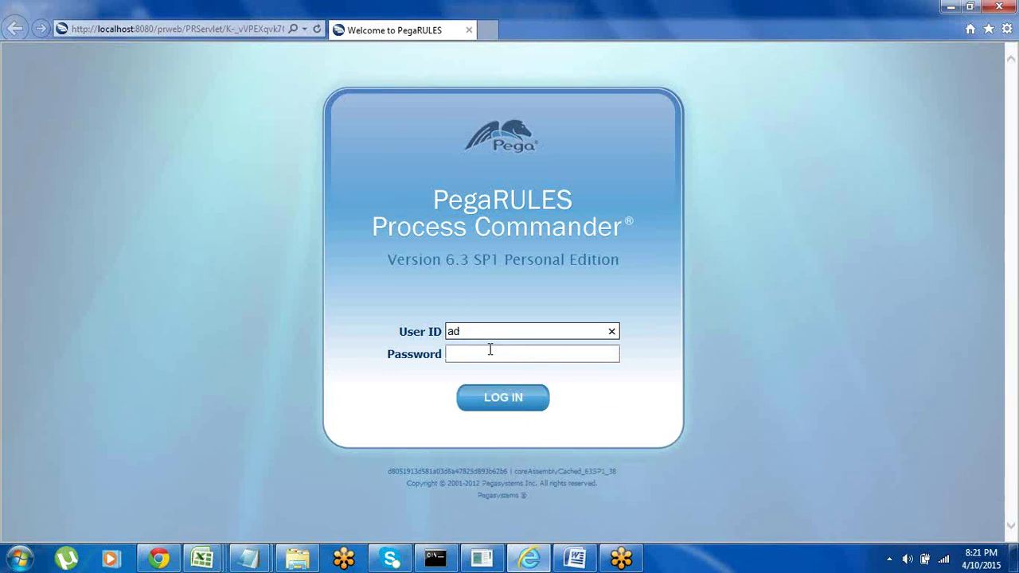
click(501, 406)
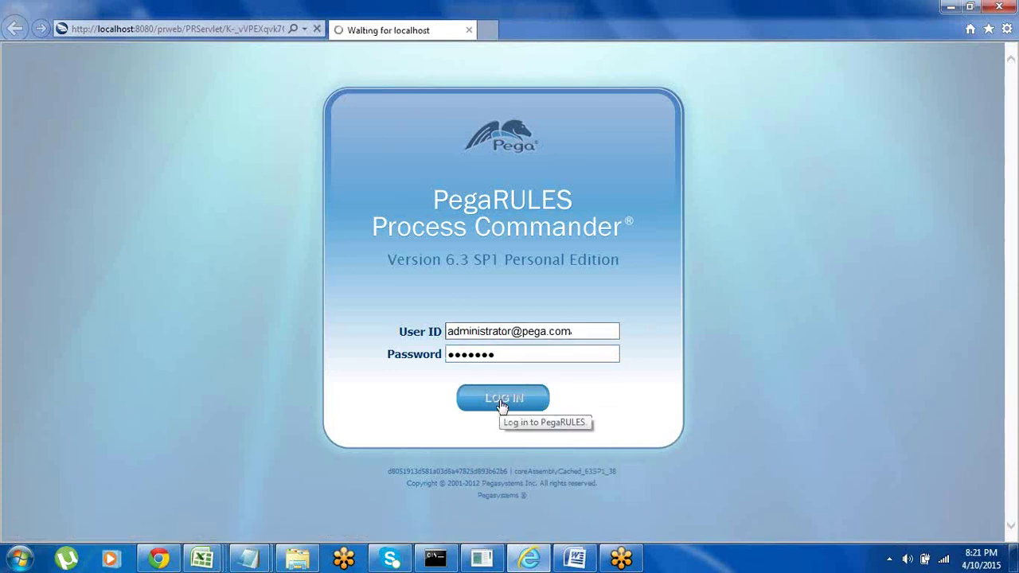
click(570, 560)
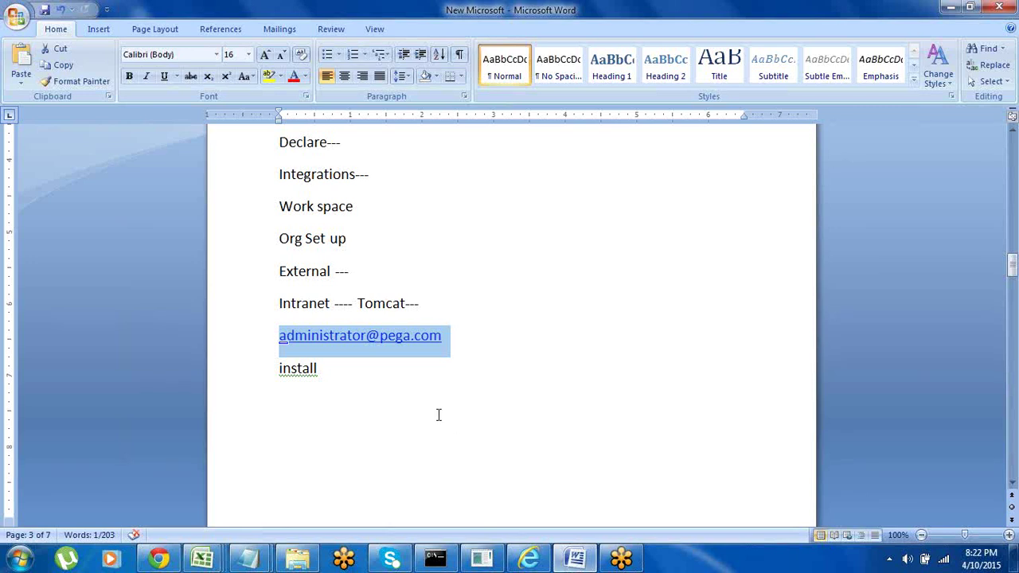
Deselect the e-mail line and minimize Word to reveal the Pega home portal
click(342, 381)
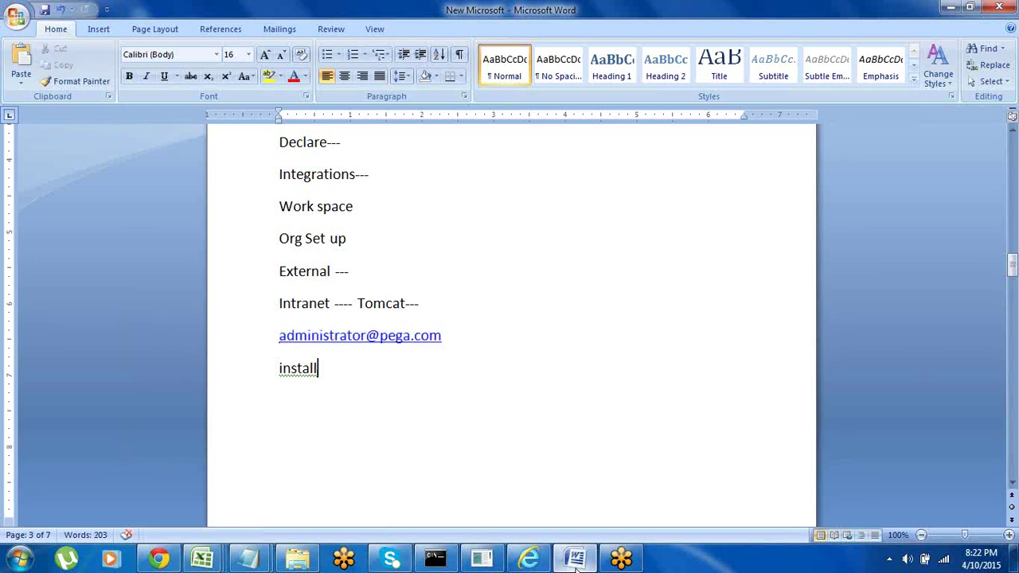
click(529, 557)
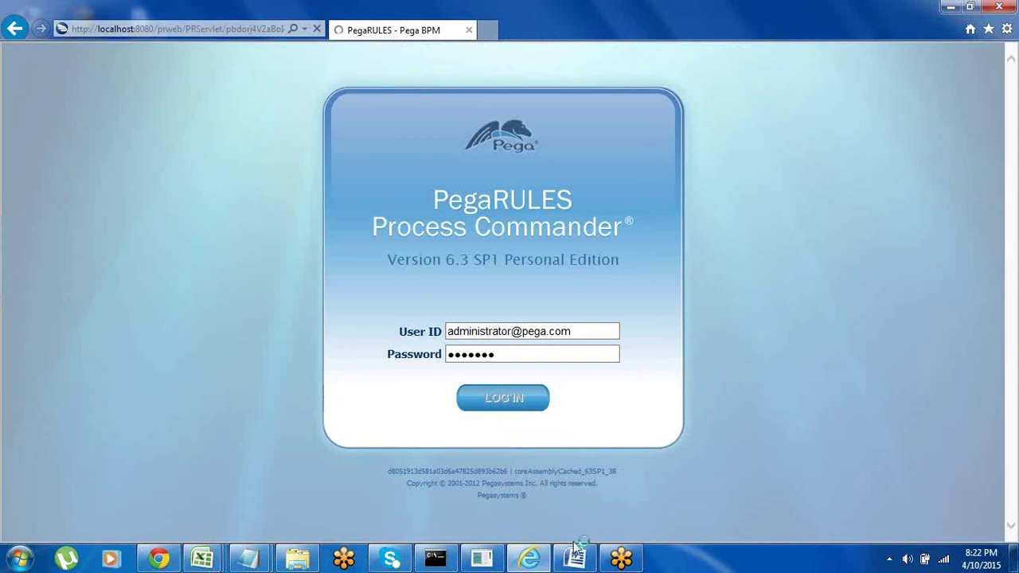
click(576, 559)
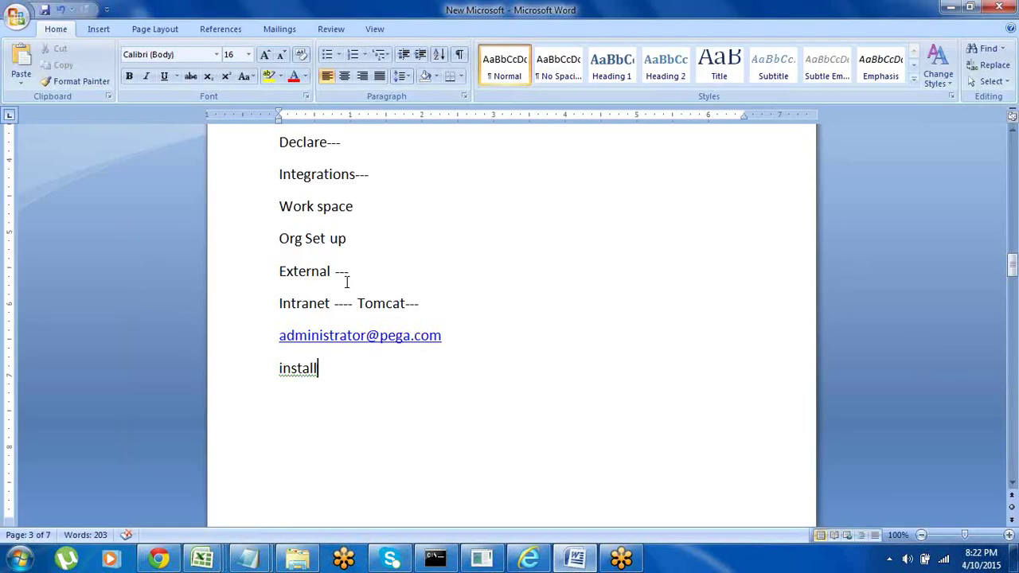
click(576, 558)
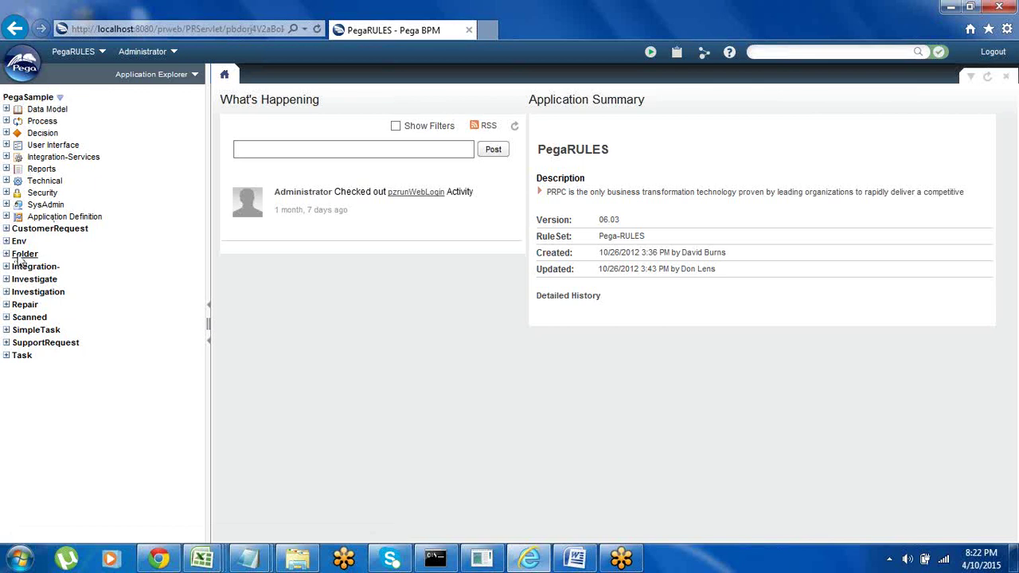
Expand the CustomerRequest, Env and Folder classes in Application Explorer
click(6, 230)
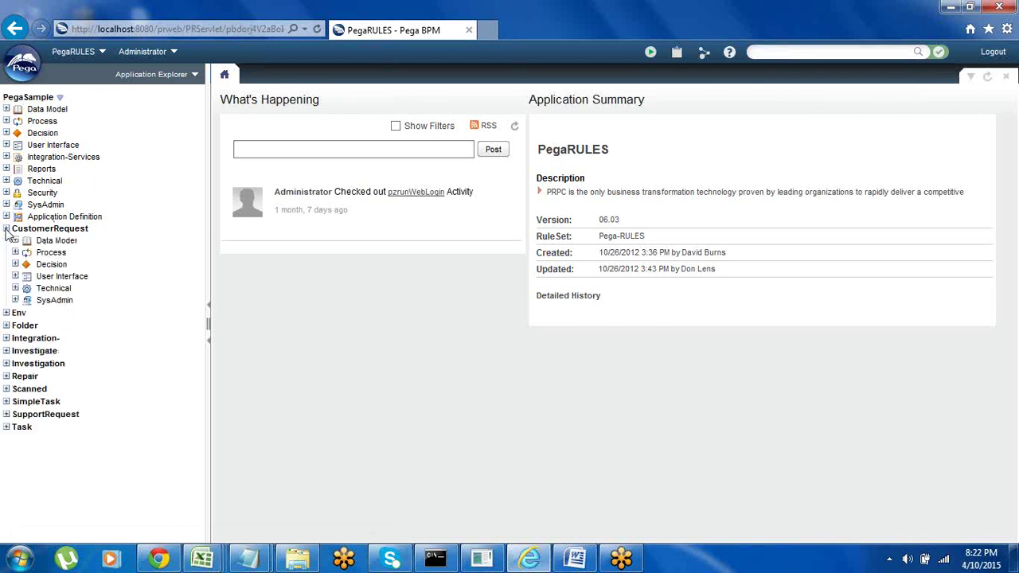
click(6, 313)
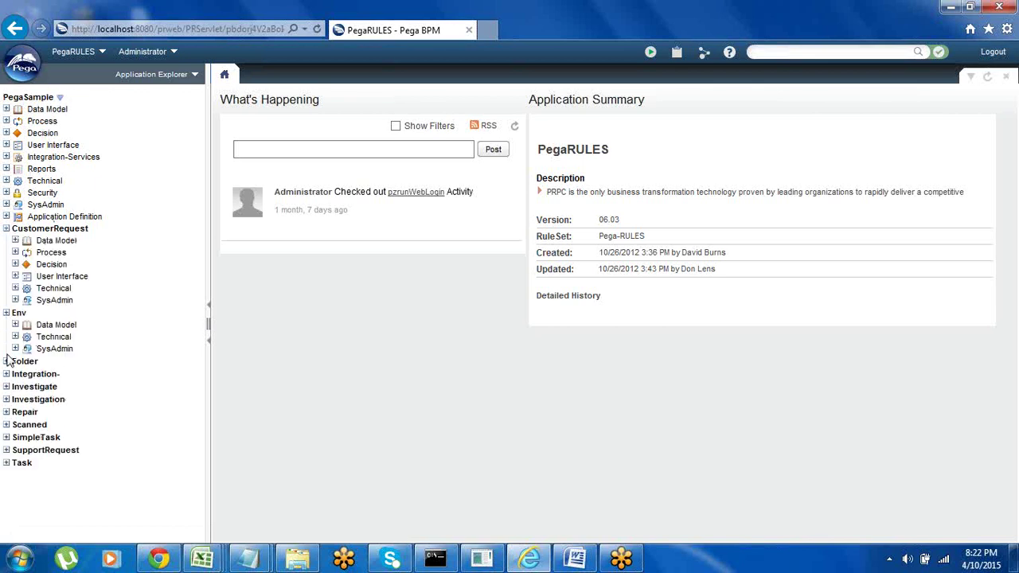
click(6, 362)
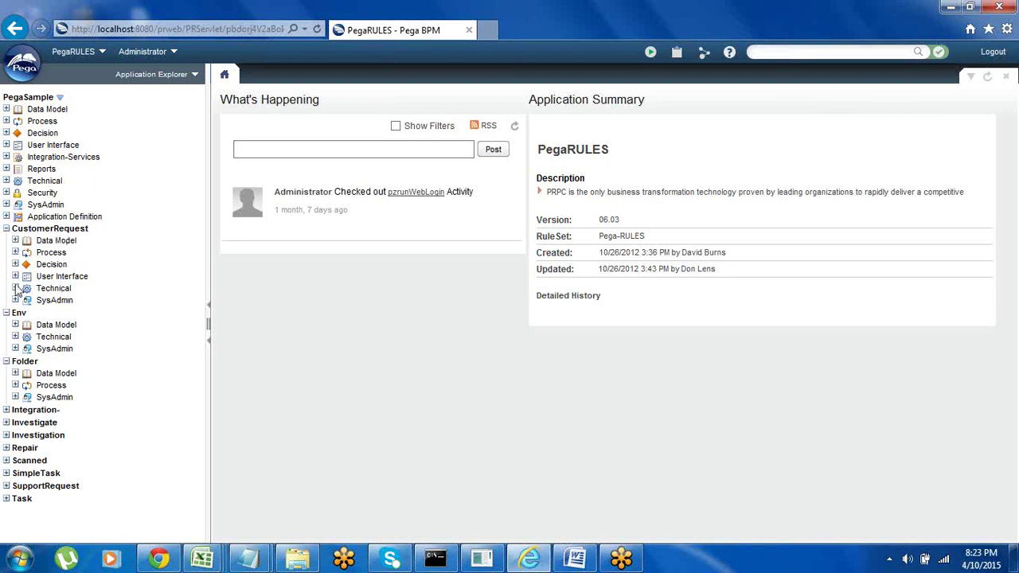
Browse PegaSample's New menu across Technical, Security, Organization, Data Model and User Interface rule types
right_click(32, 100)
mouse_move(66, 103)
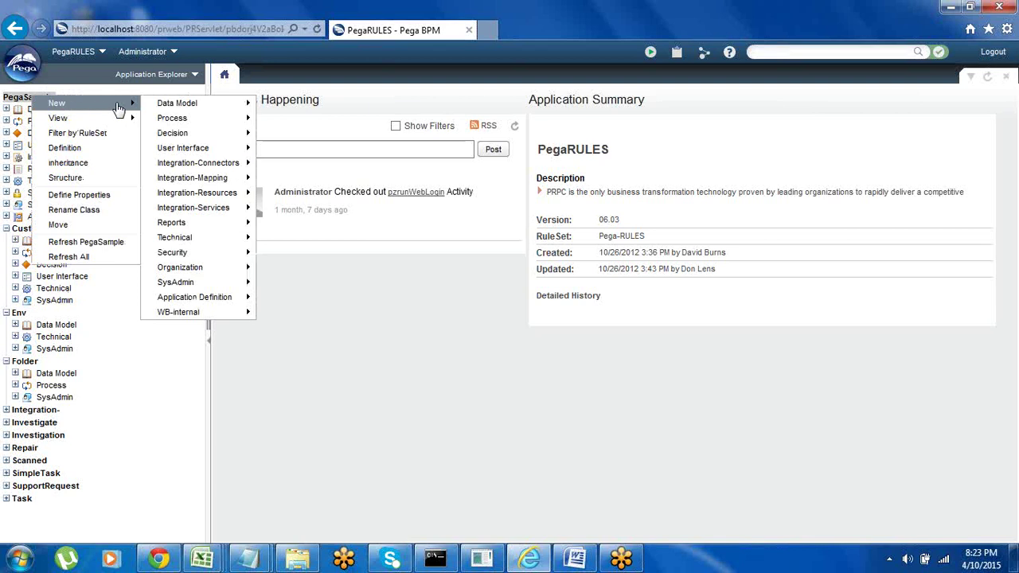
mouse_move(190, 106)
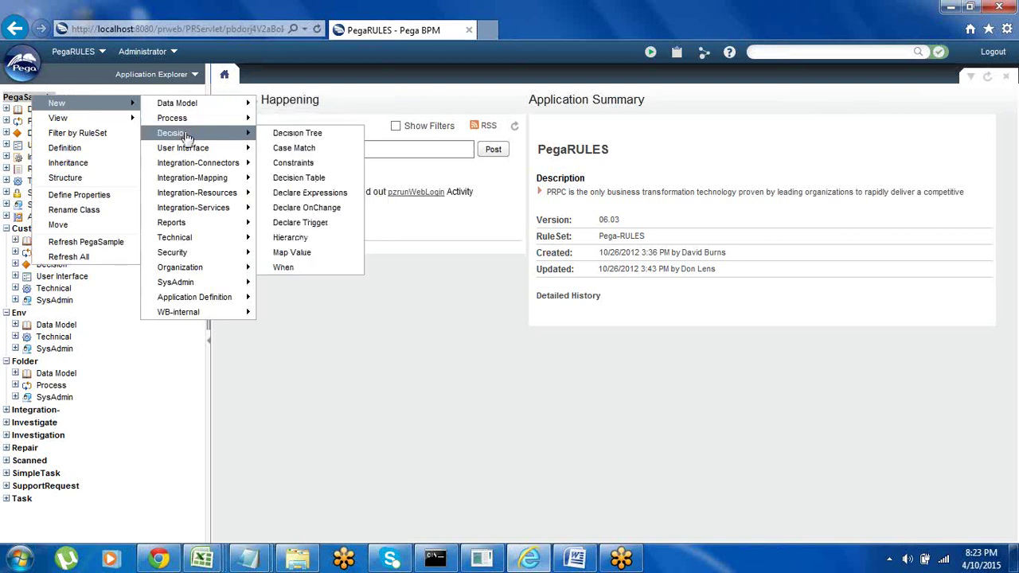
mouse_move(184, 150)
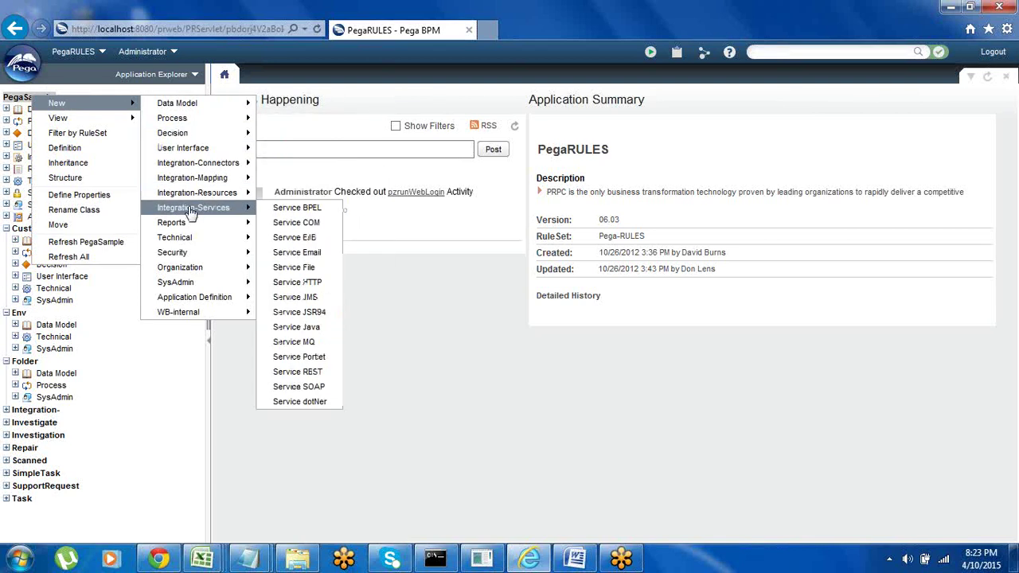
mouse_move(183, 228)
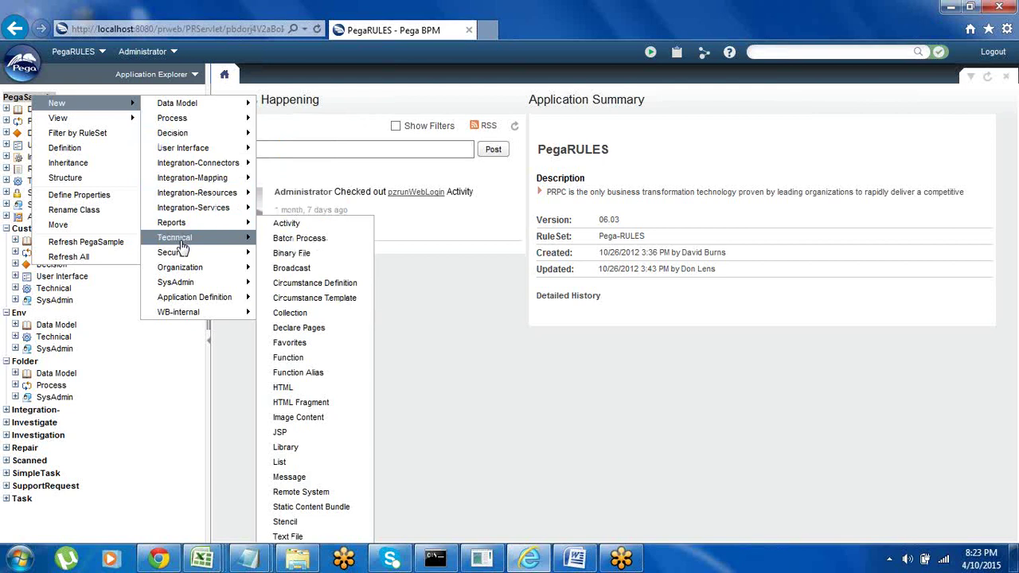
mouse_move(182, 254)
mouse_move(183, 275)
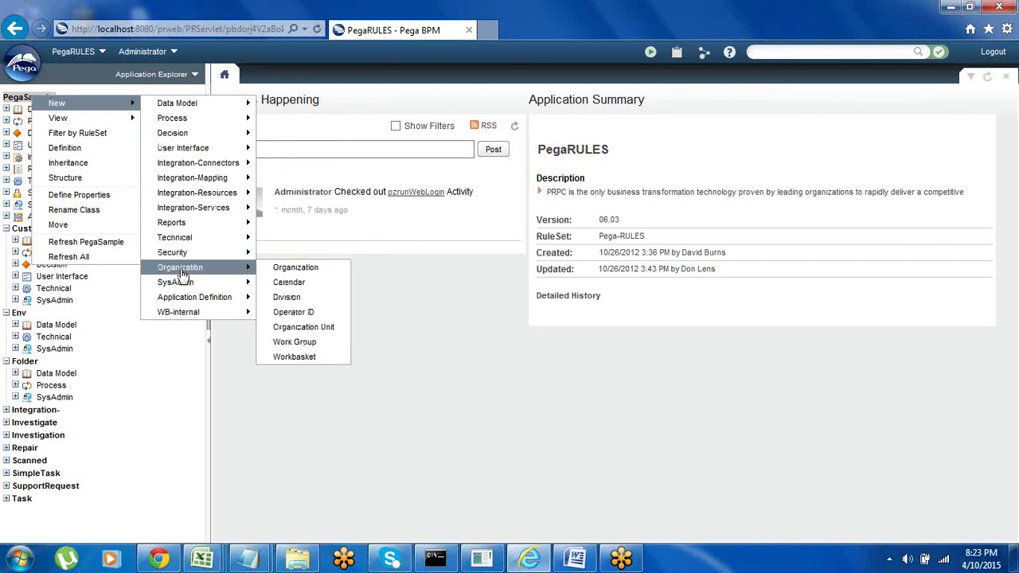
mouse_move(213, 306)
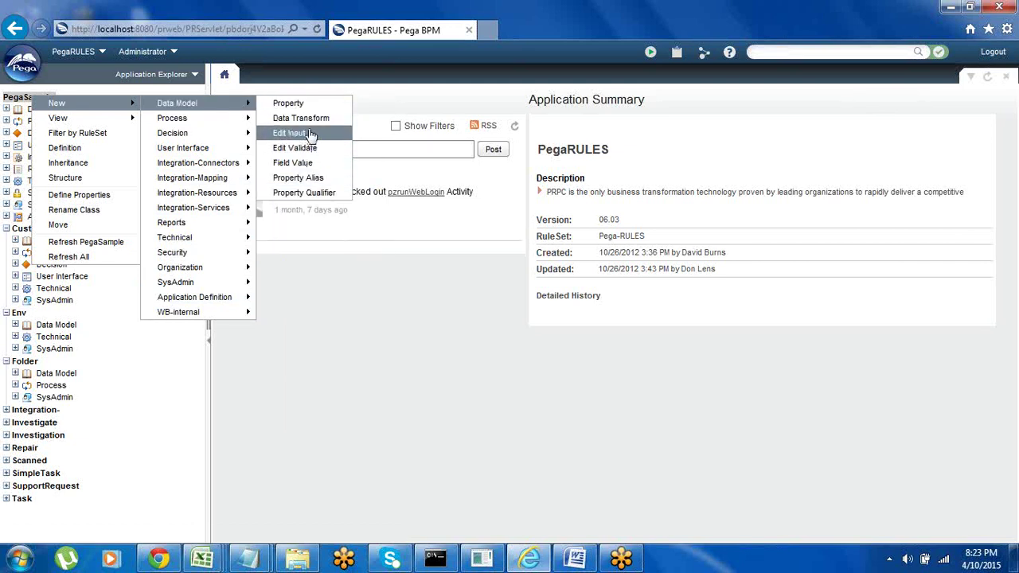
mouse_move(213, 121)
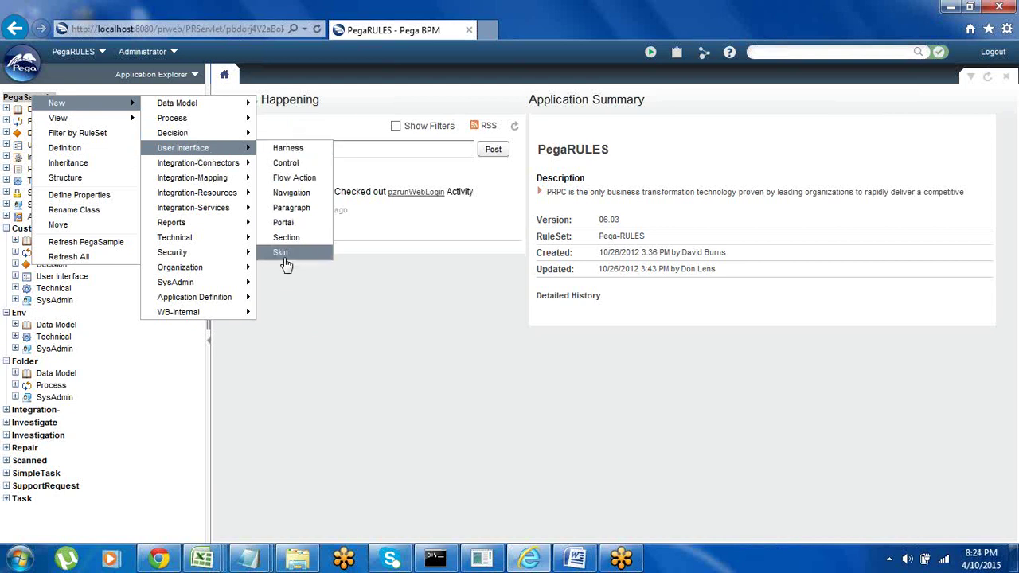
Review the Integration-Mapping, Integration-Connectors, Reports, Security, Technical and SysAdmin rule types in the New menu
mouse_move(251, 167)
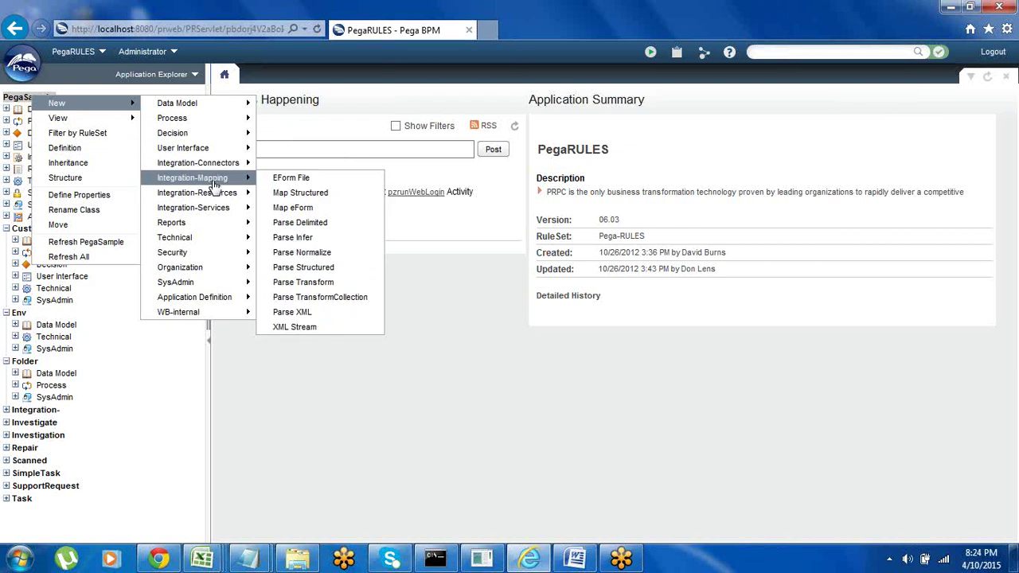
mouse_move(220, 211)
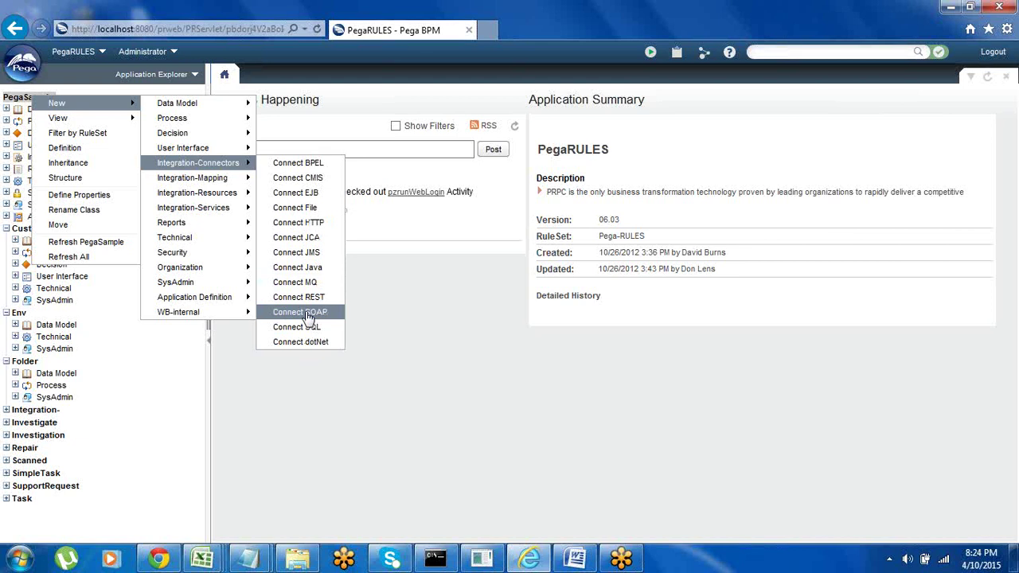
mouse_move(181, 225)
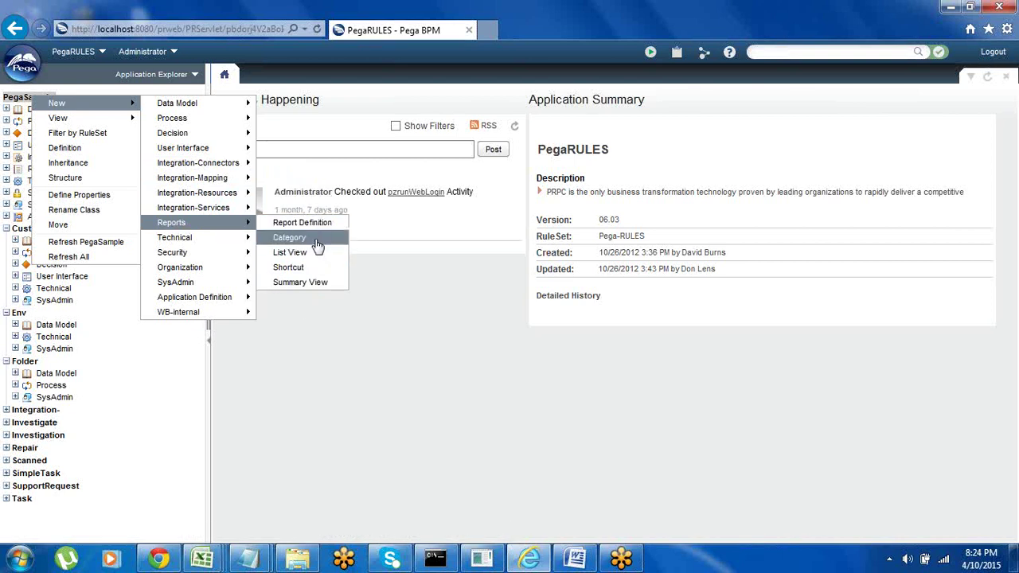
mouse_move(250, 256)
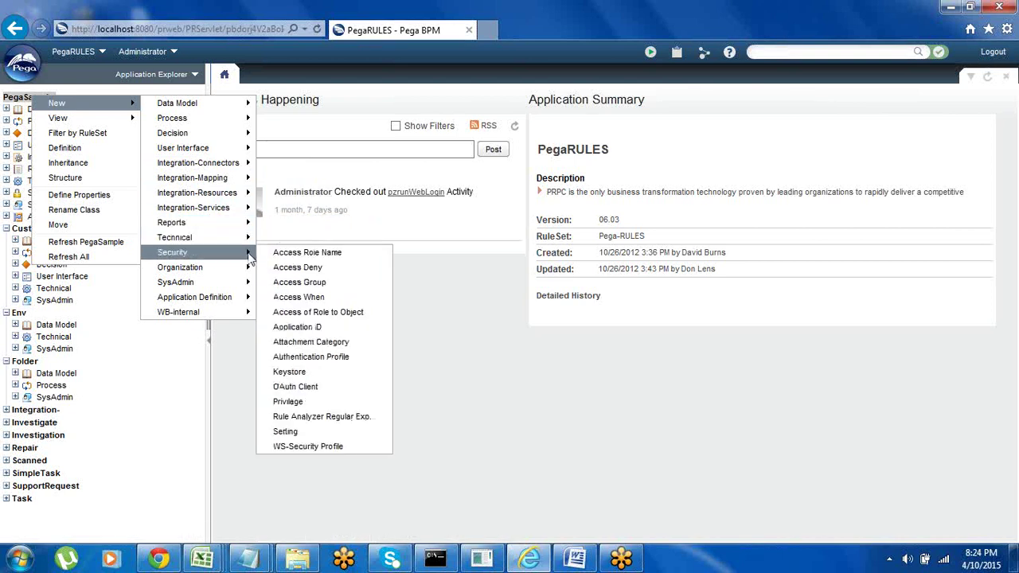
mouse_move(215, 240)
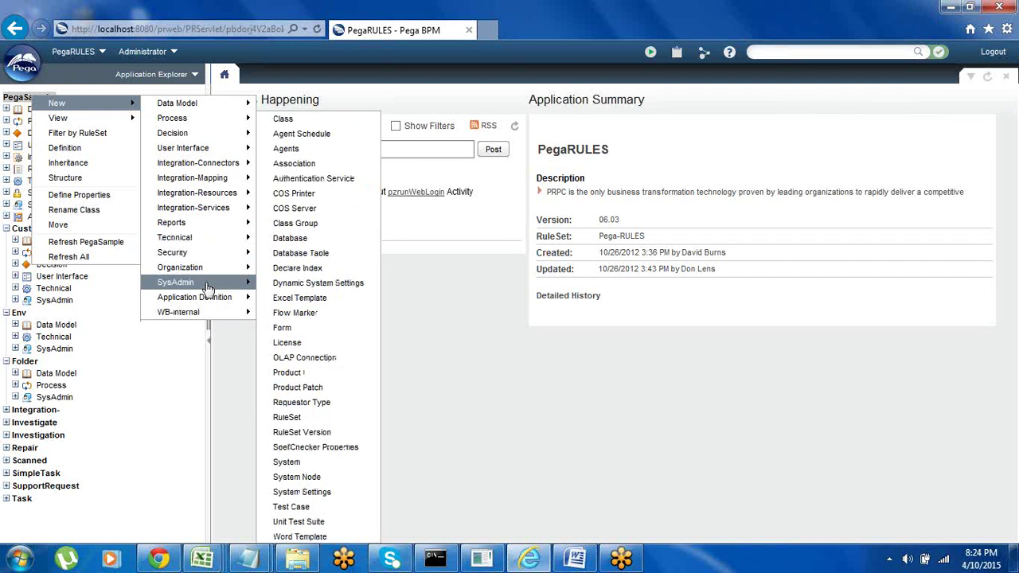
mouse_move(201, 259)
Expand Data Model, Process, Decision and User Interface under PegaSample, then Collapse All
mouse_move(179, 312)
click(133, 15)
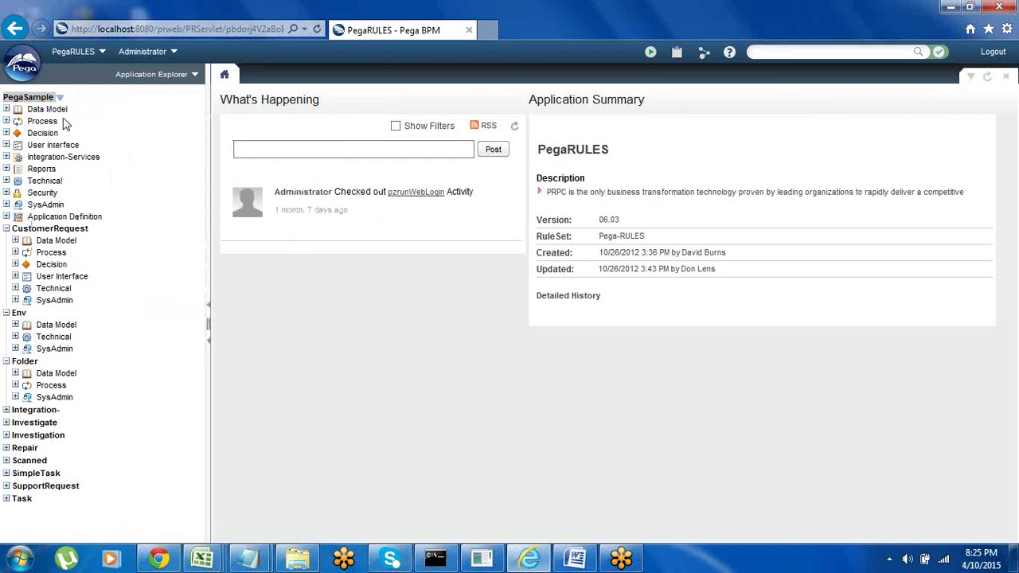
click(6, 109)
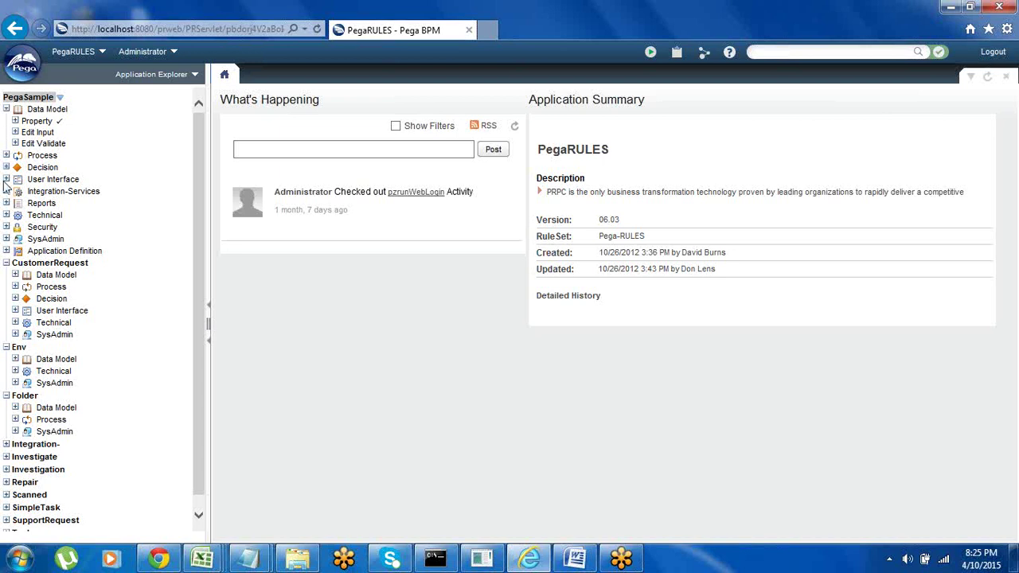
click(6, 155)
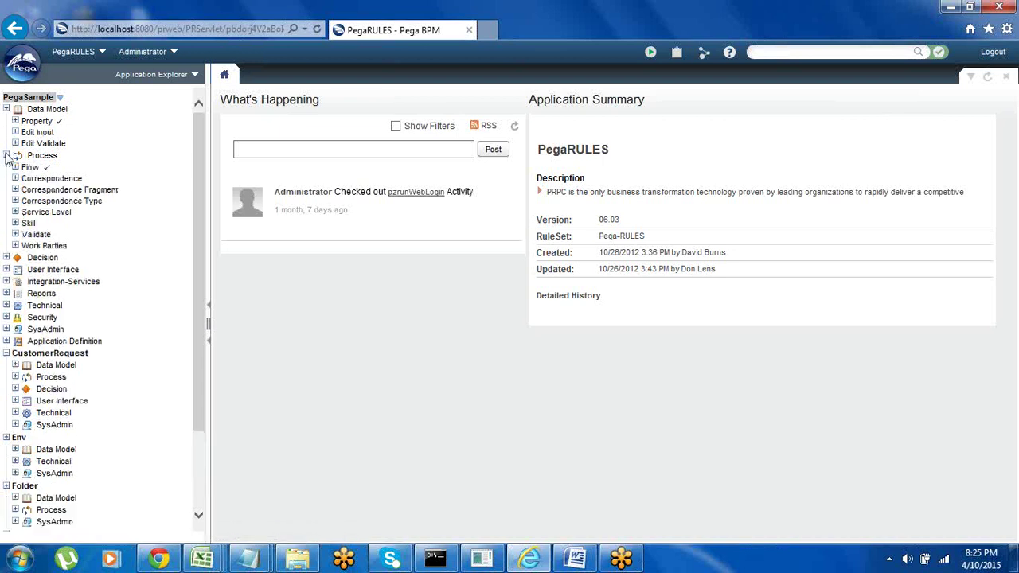
click(6, 257)
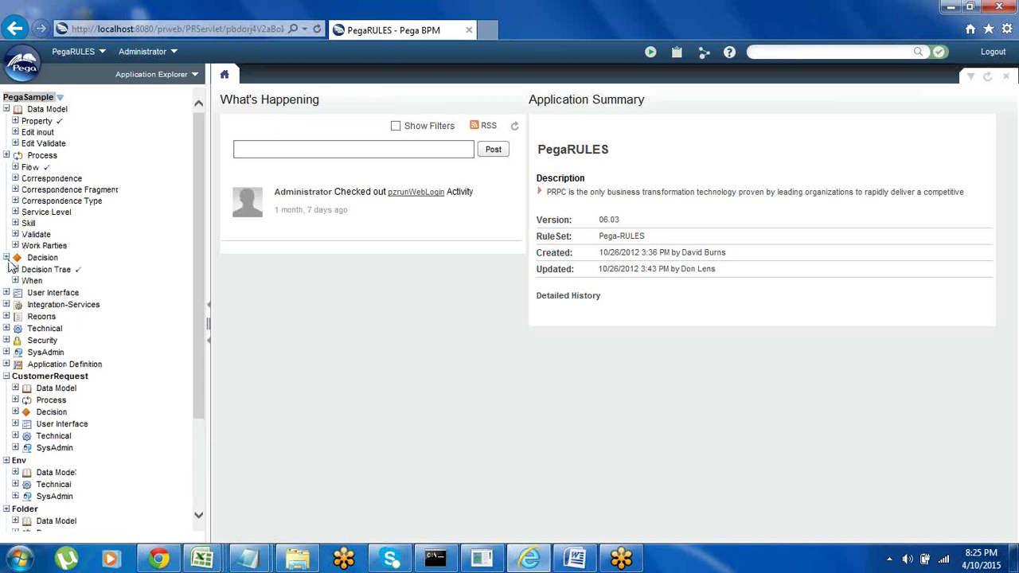
click(7, 293)
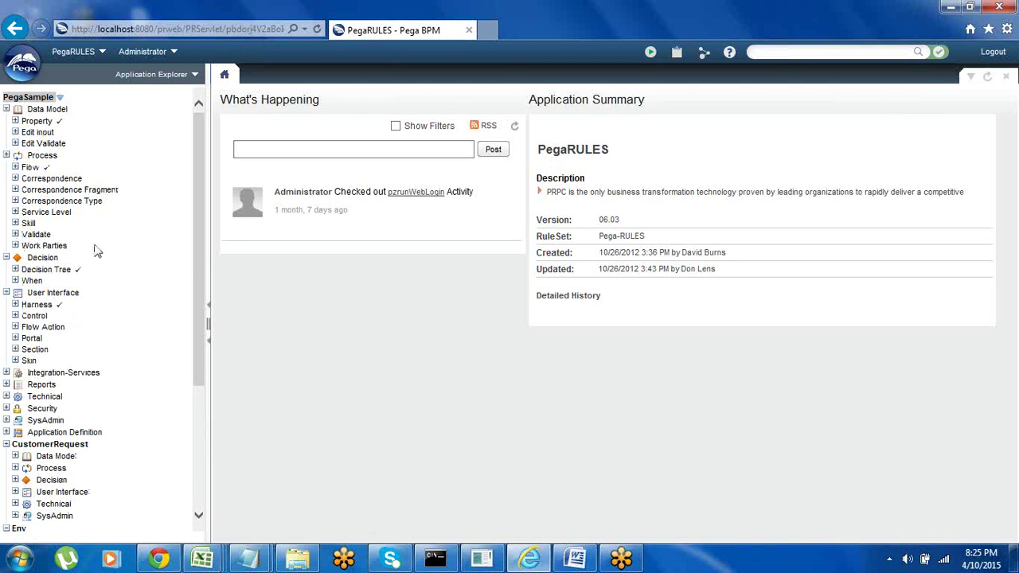
right_click(90, 133)
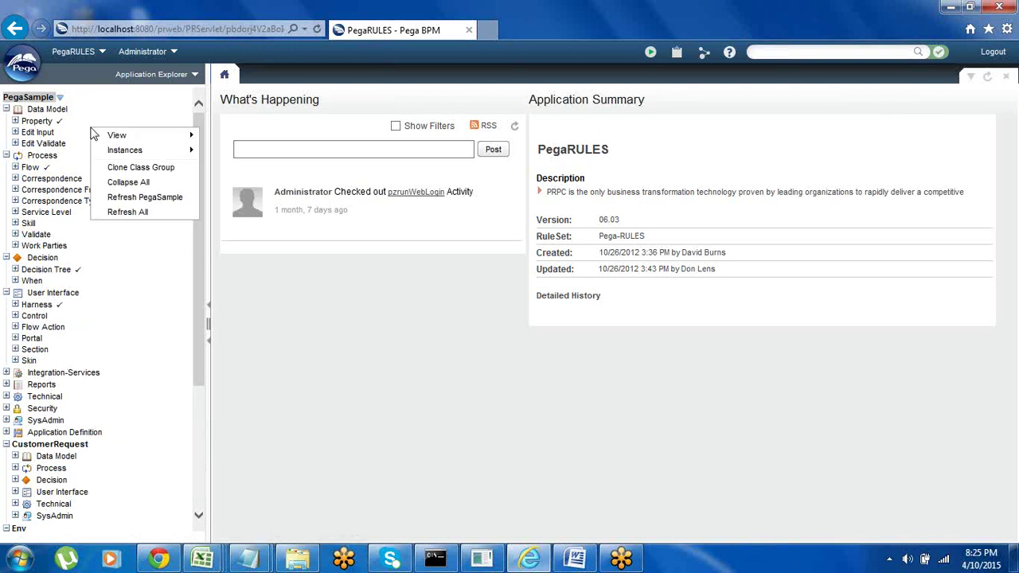
click(135, 217)
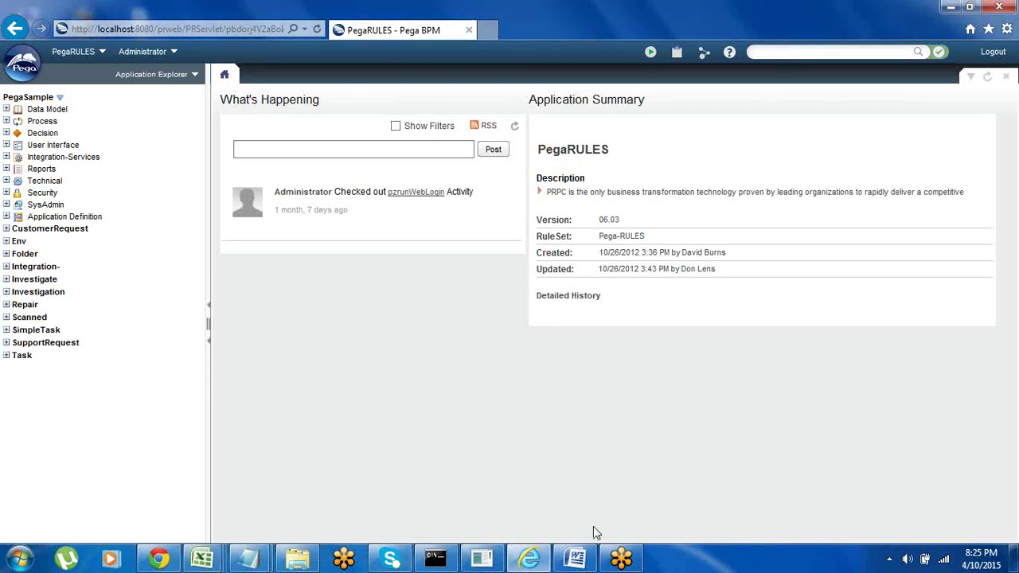
Return to the Word notes and insert blank lines below 'install' for the next note
click(575, 559)
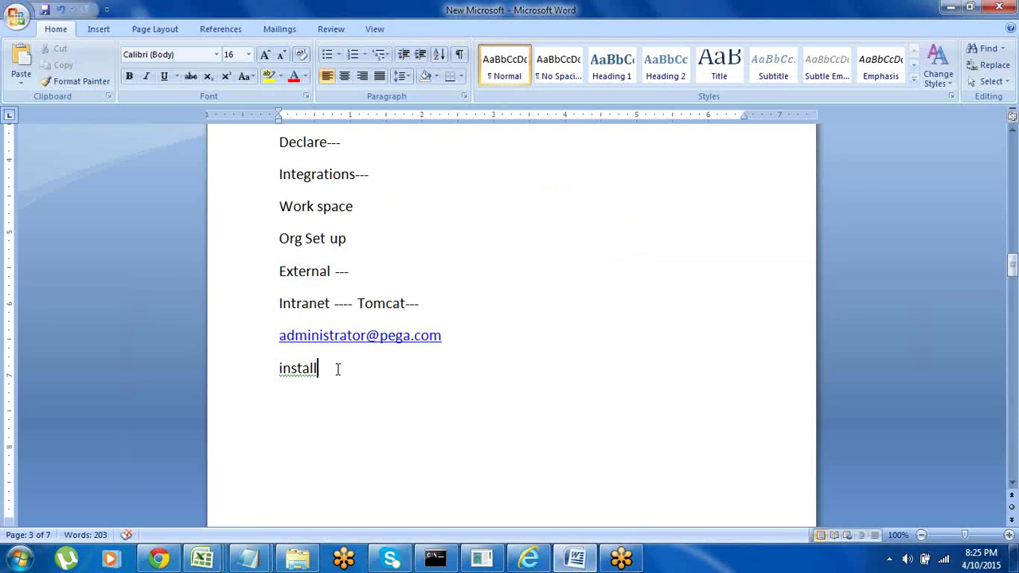
key(Return)
key(Return)
key(Return)
key(Return)
key(Return)
key(Return)
key(Return)
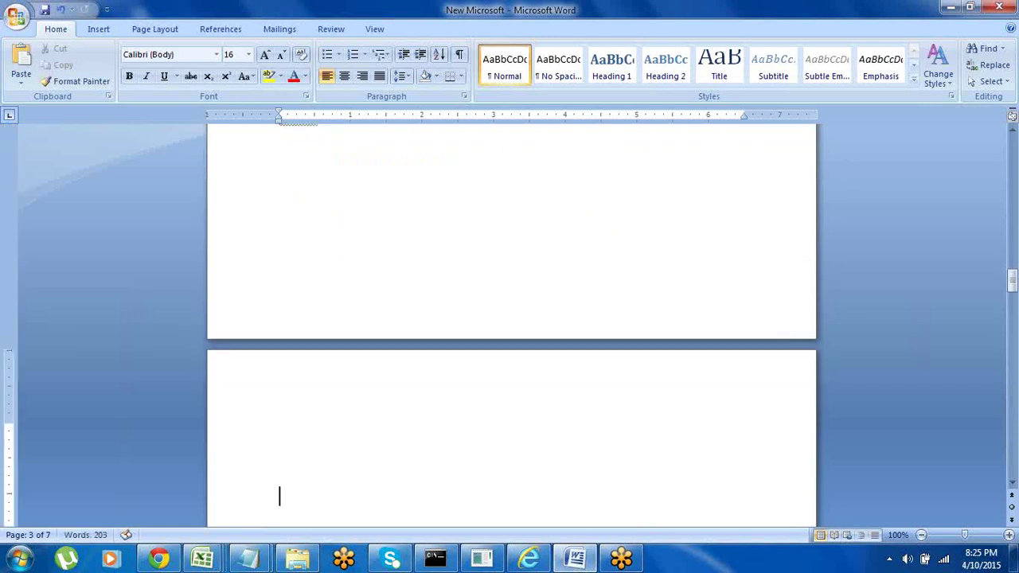
click(291, 186)
key(Return)
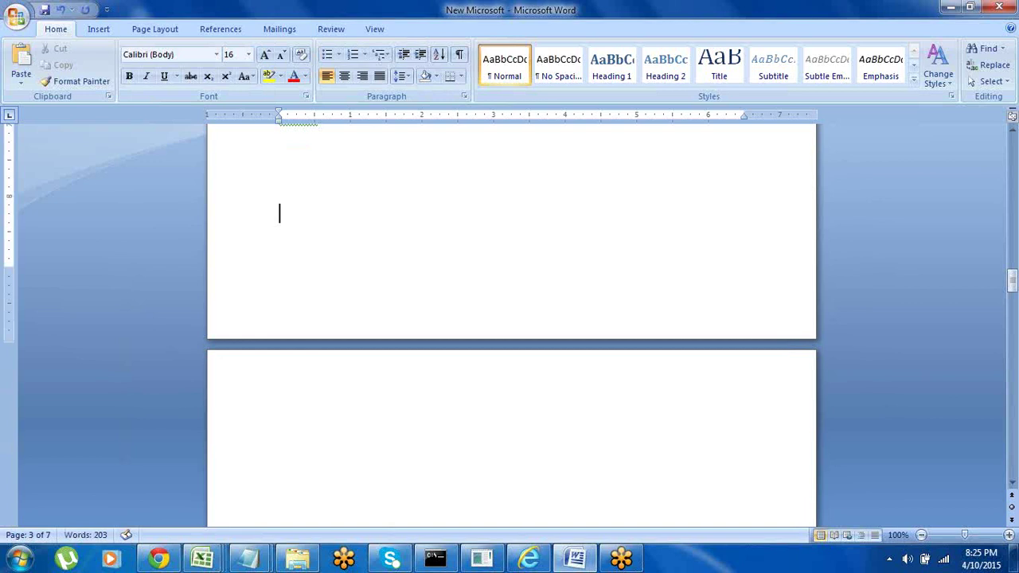
key(BackSpace)
key(Up)
key(Up)
key(Up)
key(Up)
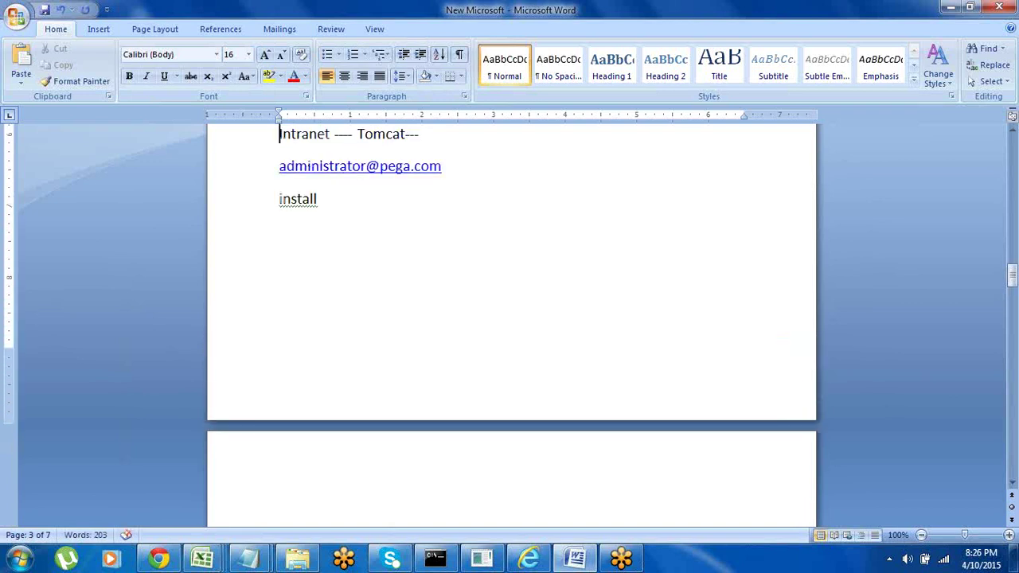
click(290, 258)
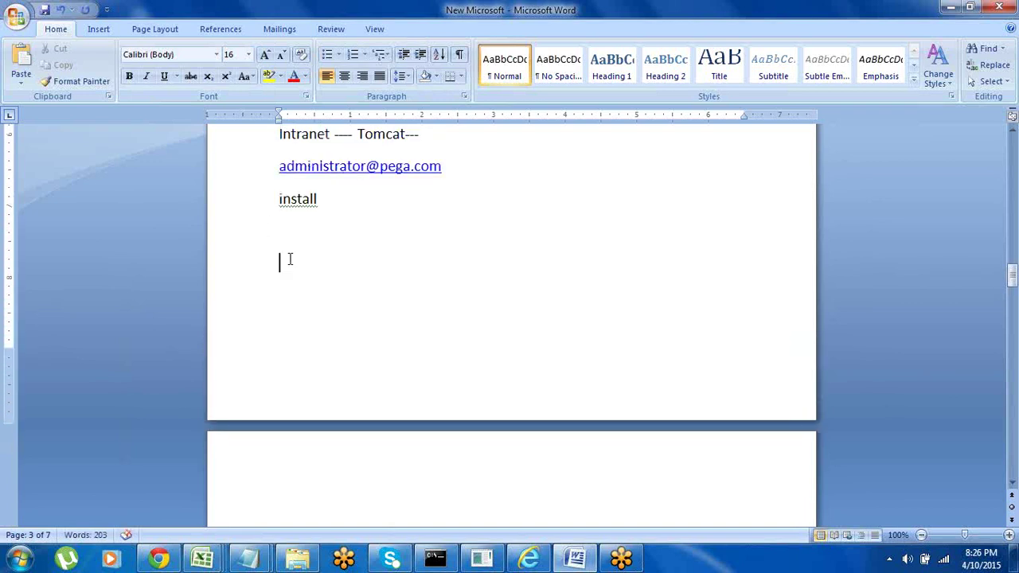